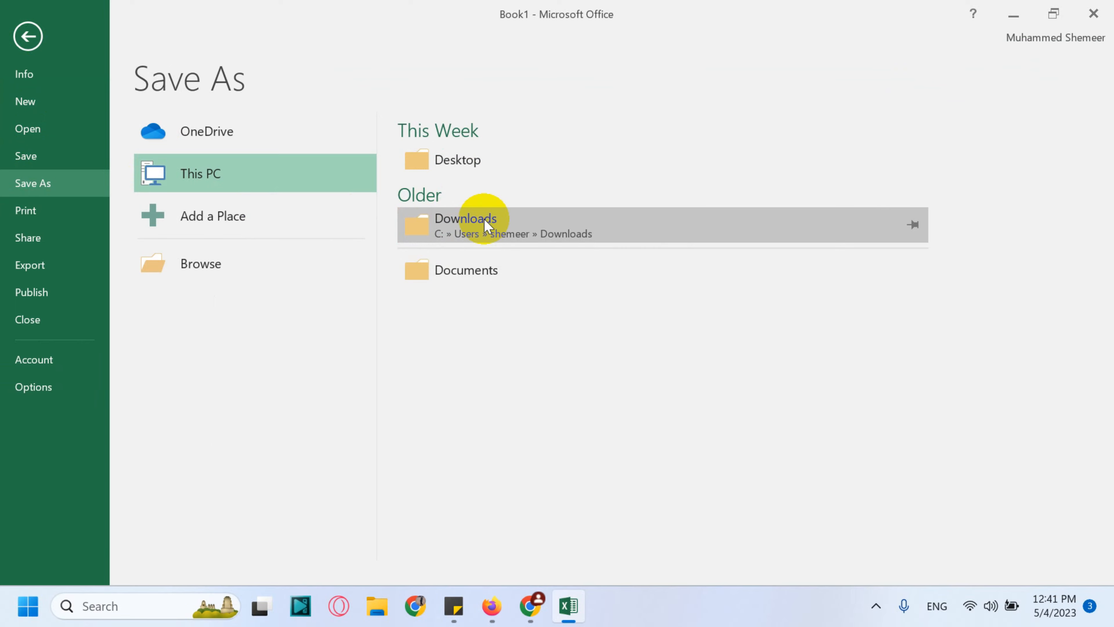
# Save the workbook to the Downloads folder as a CSV (MS-DOS) file named "whatsapp bulk".
pyautogui.click(487, 225)
pyautogui.click(219, 312)
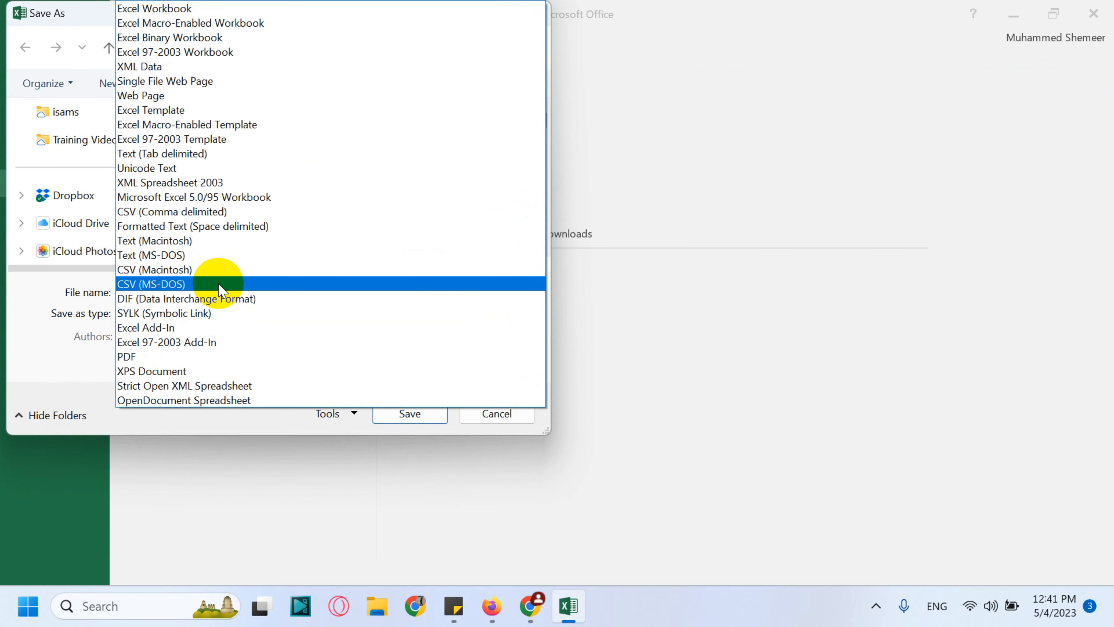
pyautogui.click(218, 284)
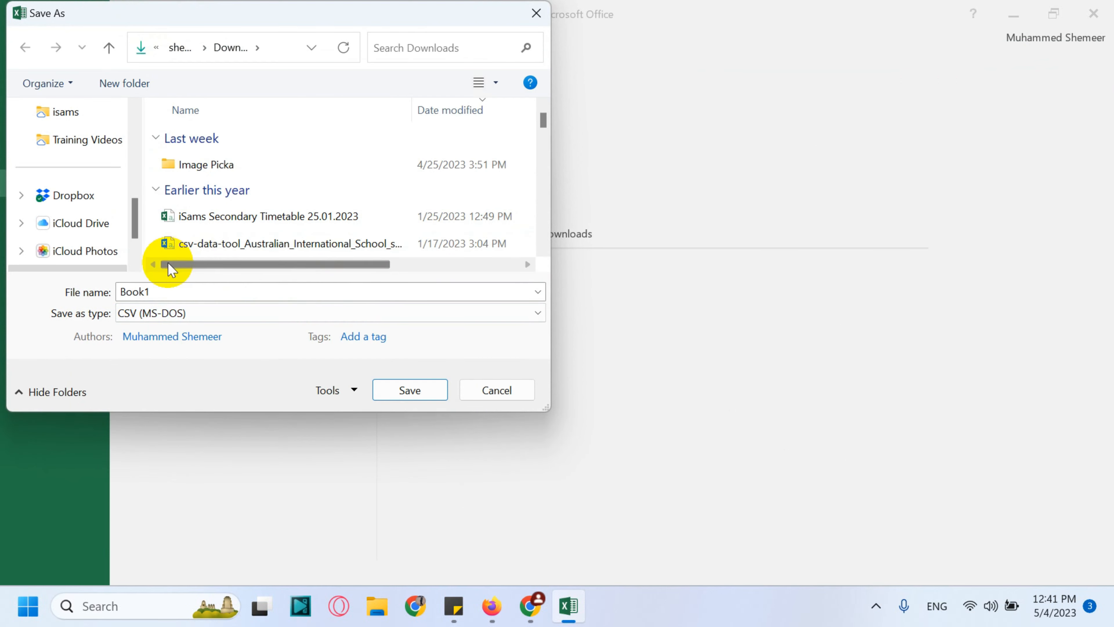
pyautogui.doubleClick(163, 291)
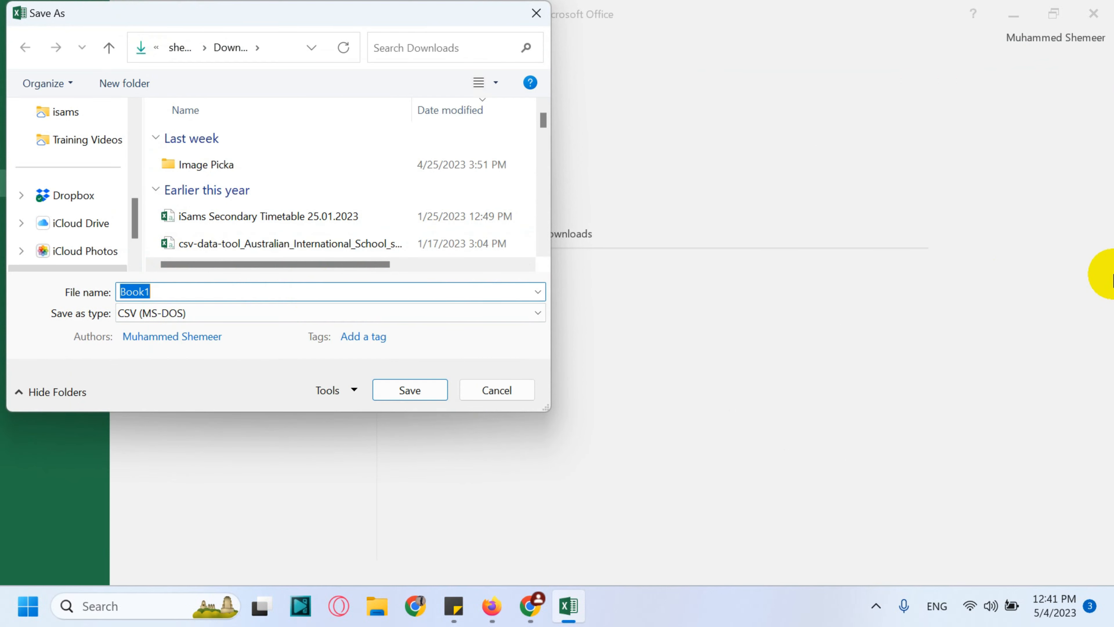
pyautogui.write('wha')
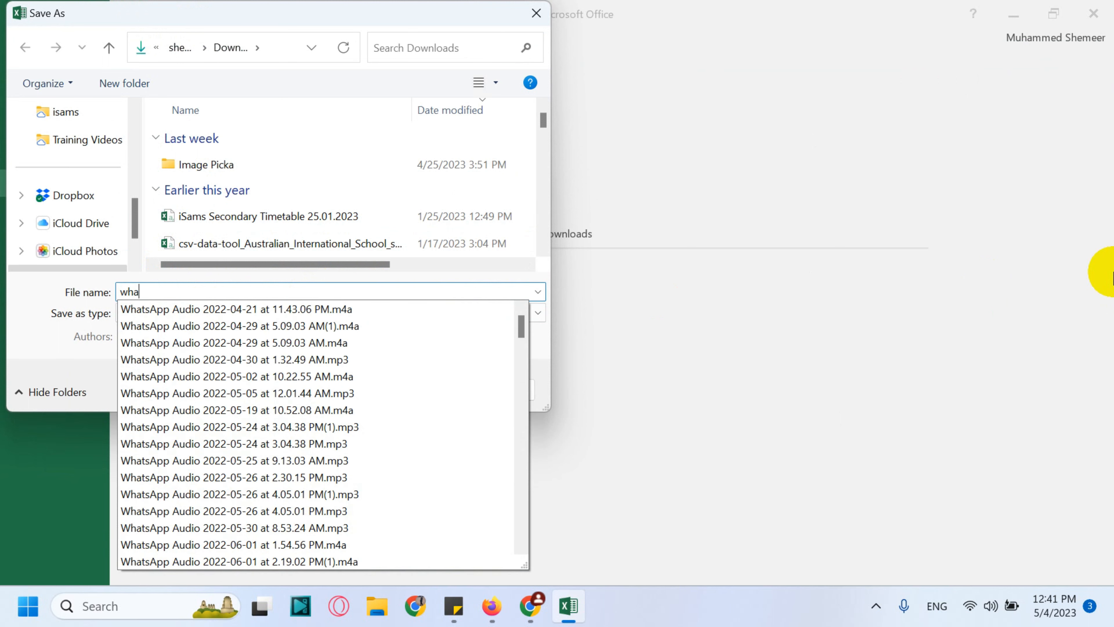
pyautogui.write('tsapp bulk')
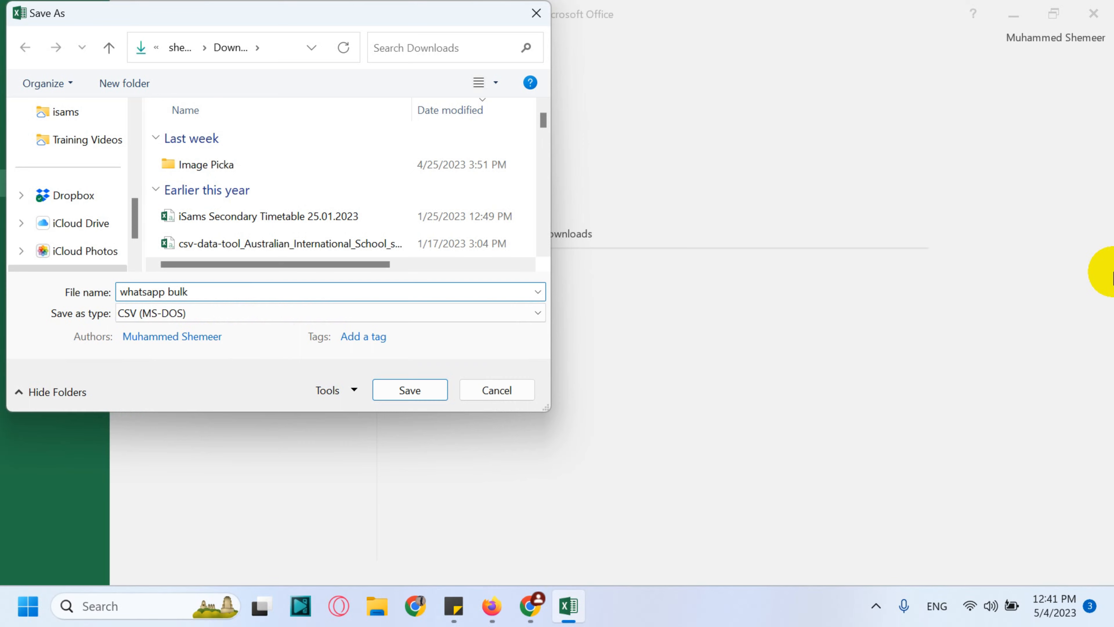
pyautogui.click(427, 390)
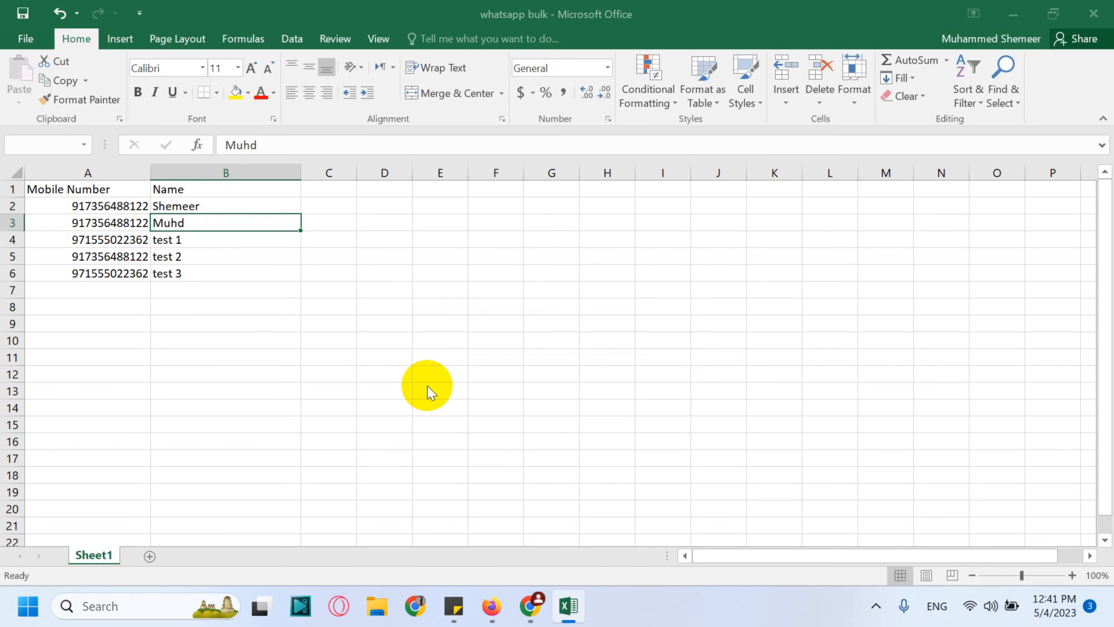
# Close the "whatsapp bulk" workbook without saving further changes.
pyautogui.click(502, 351)
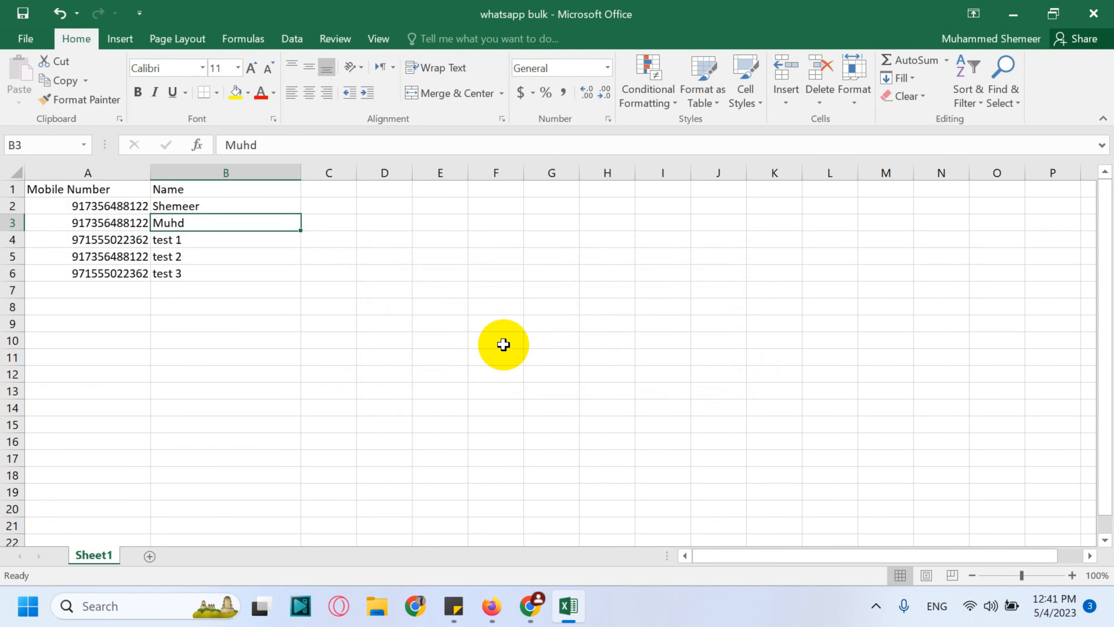
pyautogui.click(1094, 14)
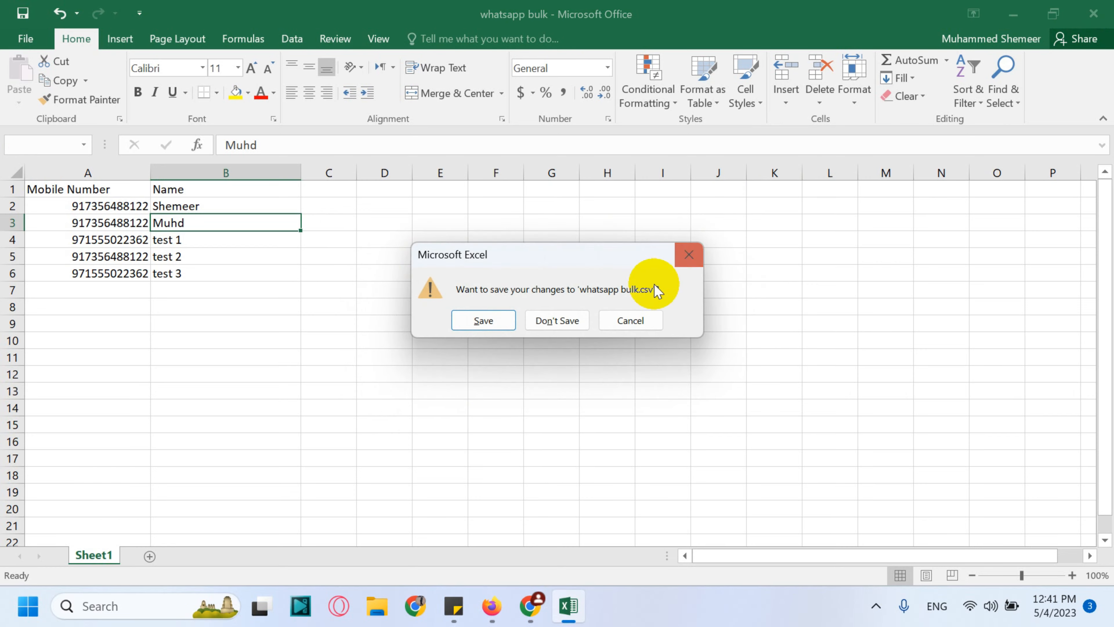
pyautogui.click(570, 319)
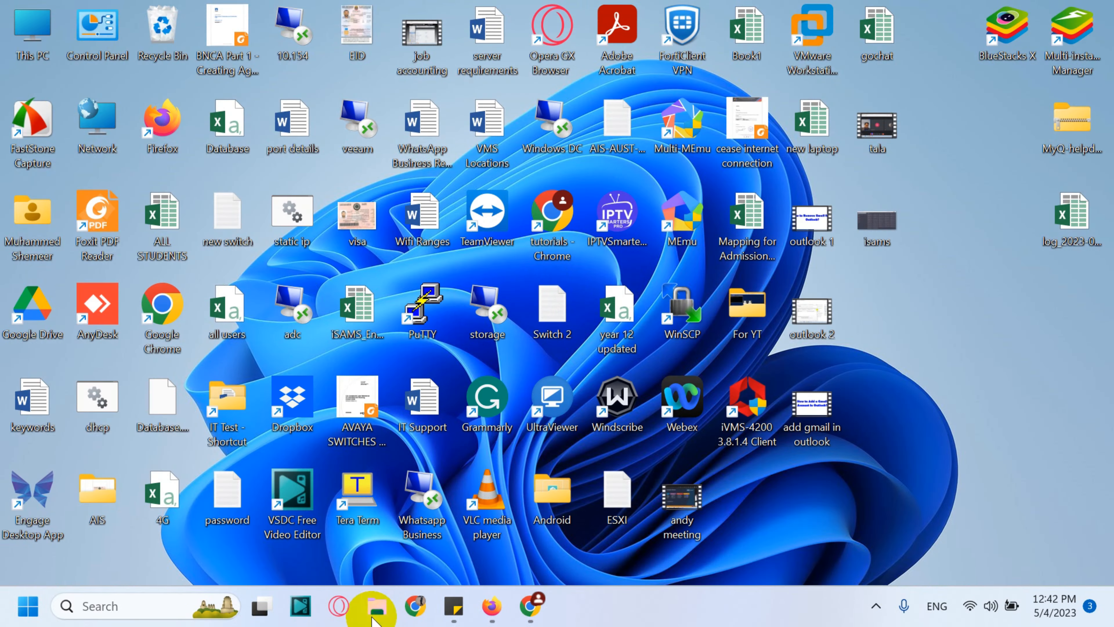
# Check the file type of "whatsapp bulk" in its properties within the Downloads folder in File Explorer, then put the window away.
pyautogui.click(372, 615)
pyautogui.click(101, 245)
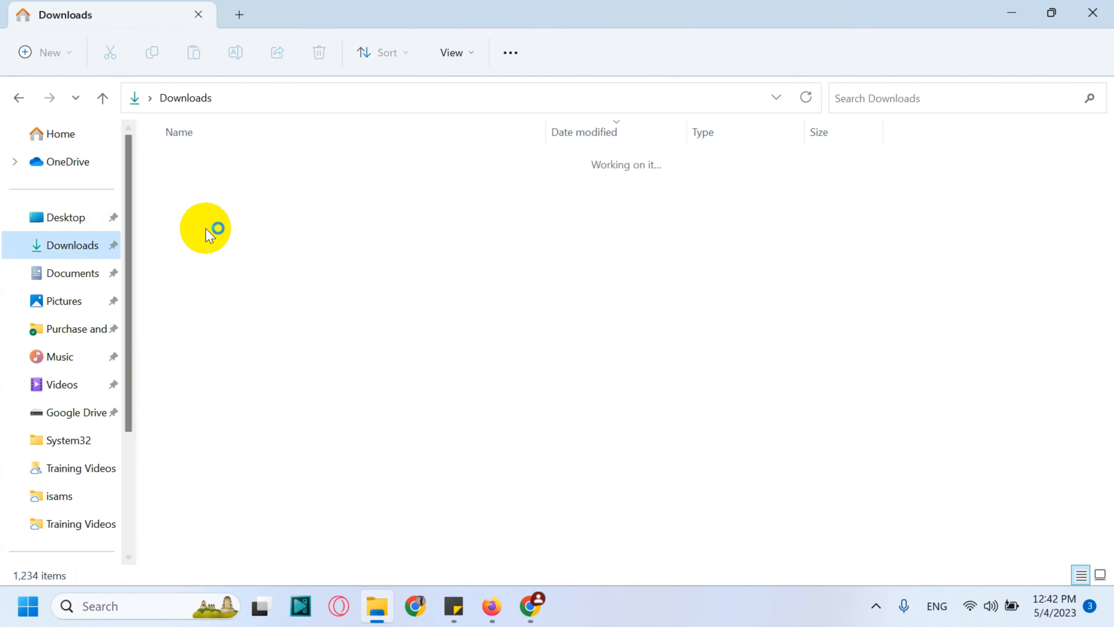
pyautogui.click(258, 185)
pyautogui.rightClick(257, 183)
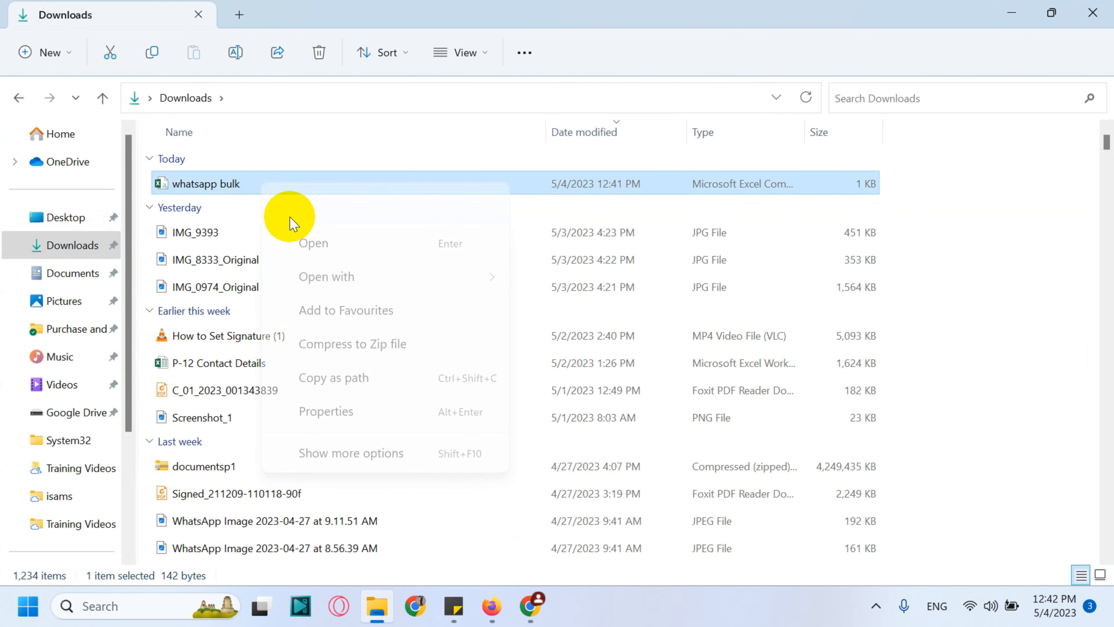
pyautogui.click(358, 452)
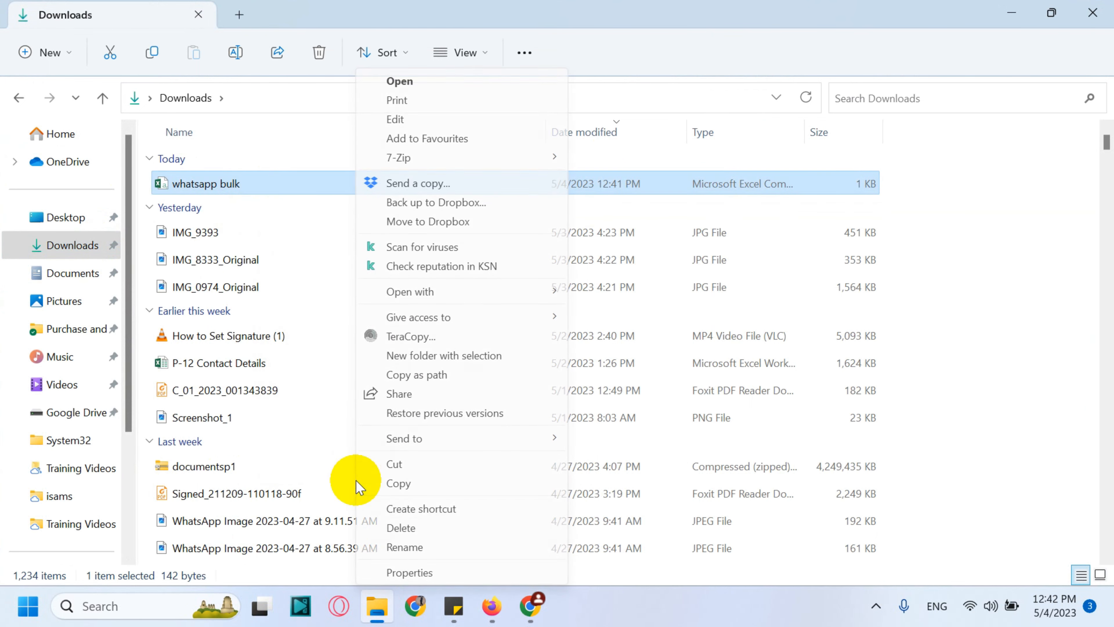
pyautogui.click(398, 569)
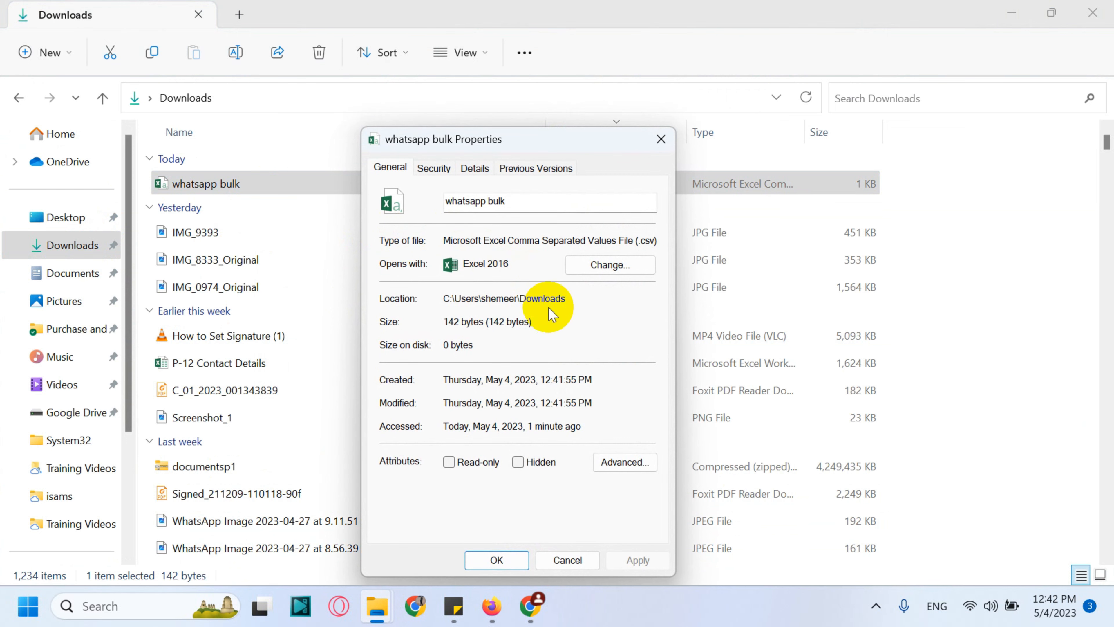
pyautogui.doubleClick(649, 242)
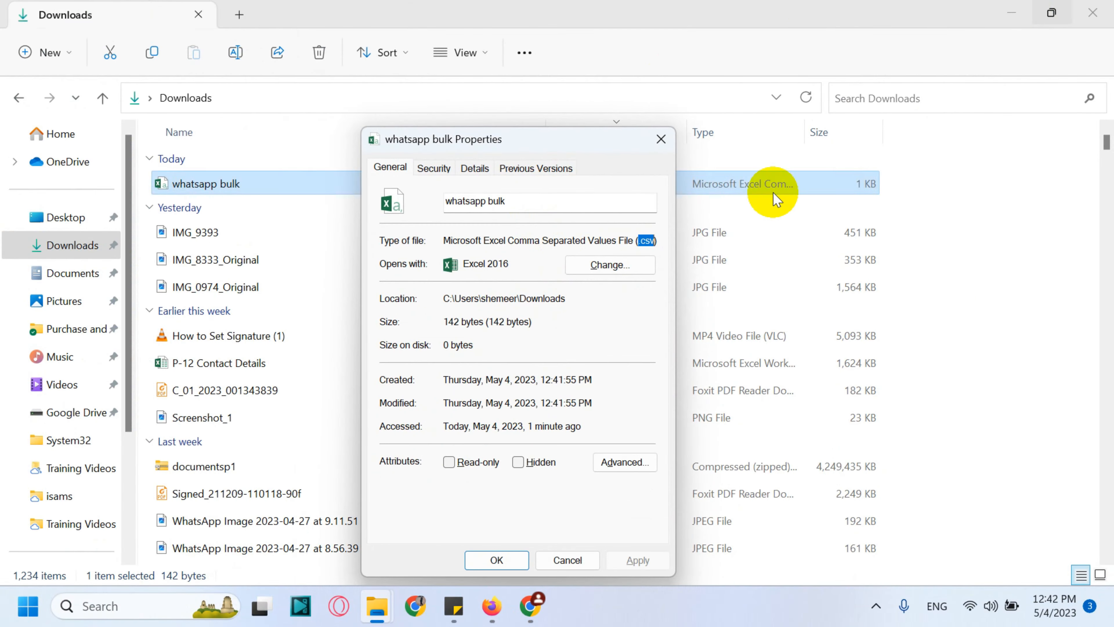
pyautogui.click(660, 141)
pyautogui.click(1010, 12)
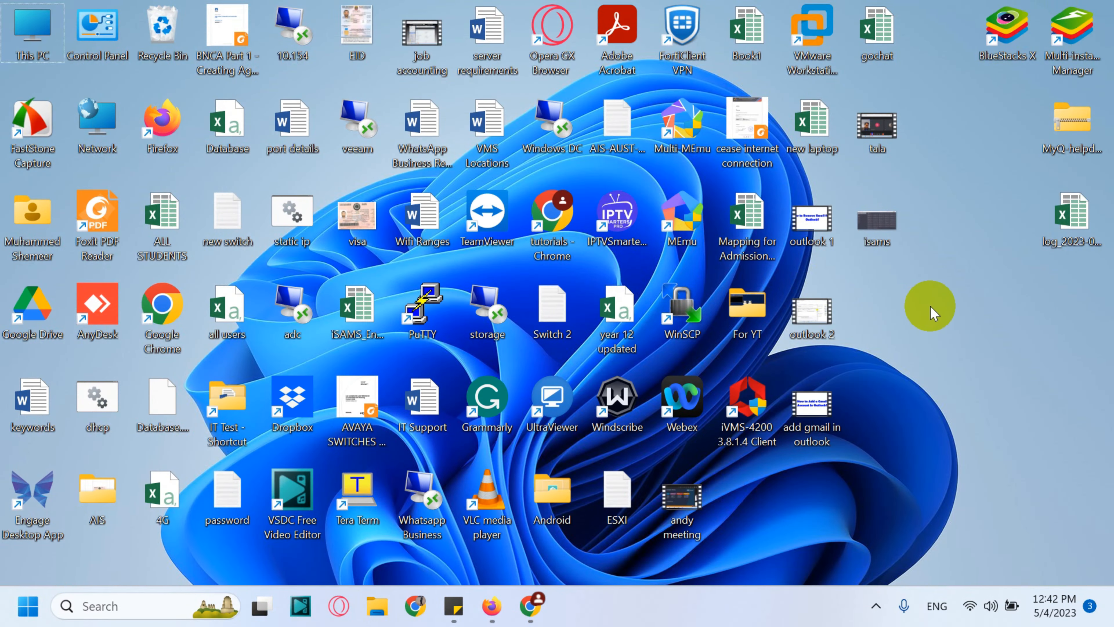
pyautogui.rightClick(926, 304)
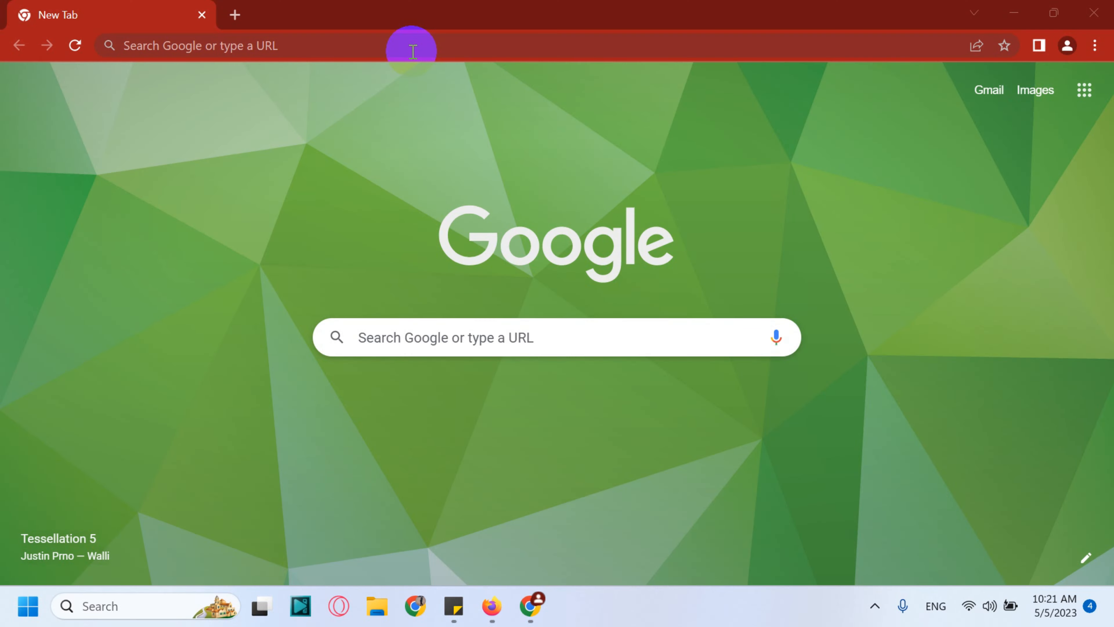
pyautogui.click(412, 48)
pyautogui.rightClick(414, 46)
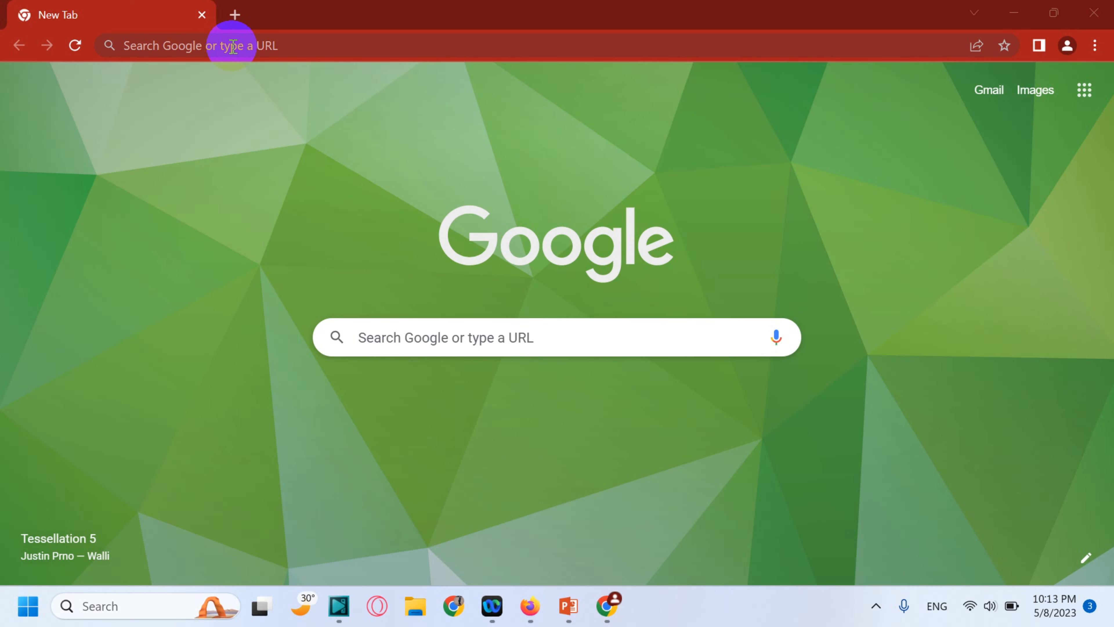
pyautogui.rightClick(232, 45)
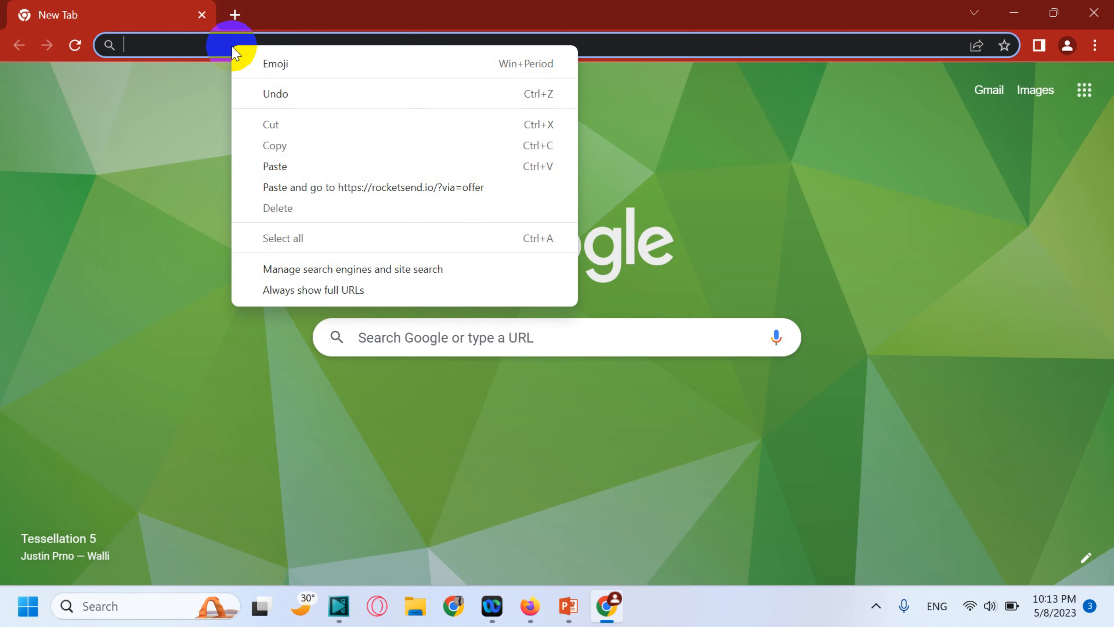
pyautogui.click(455, 192)
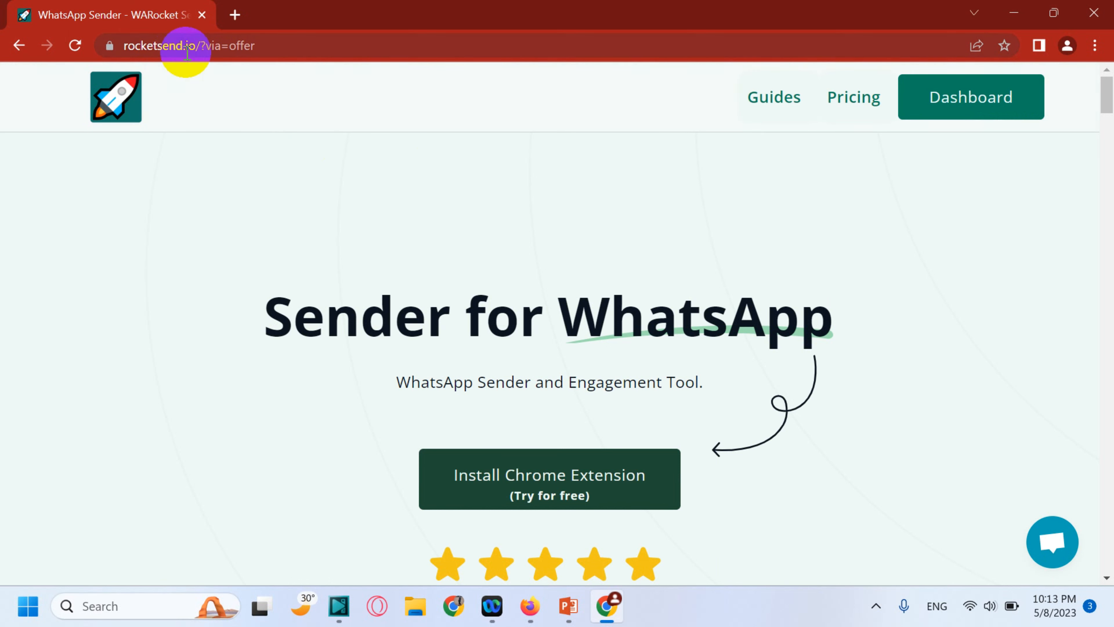
# Install the "WARocket Sender - WA Sender" extension from the Chrome Web Store and dismiss the sync offer.
pyautogui.click(634, 494)
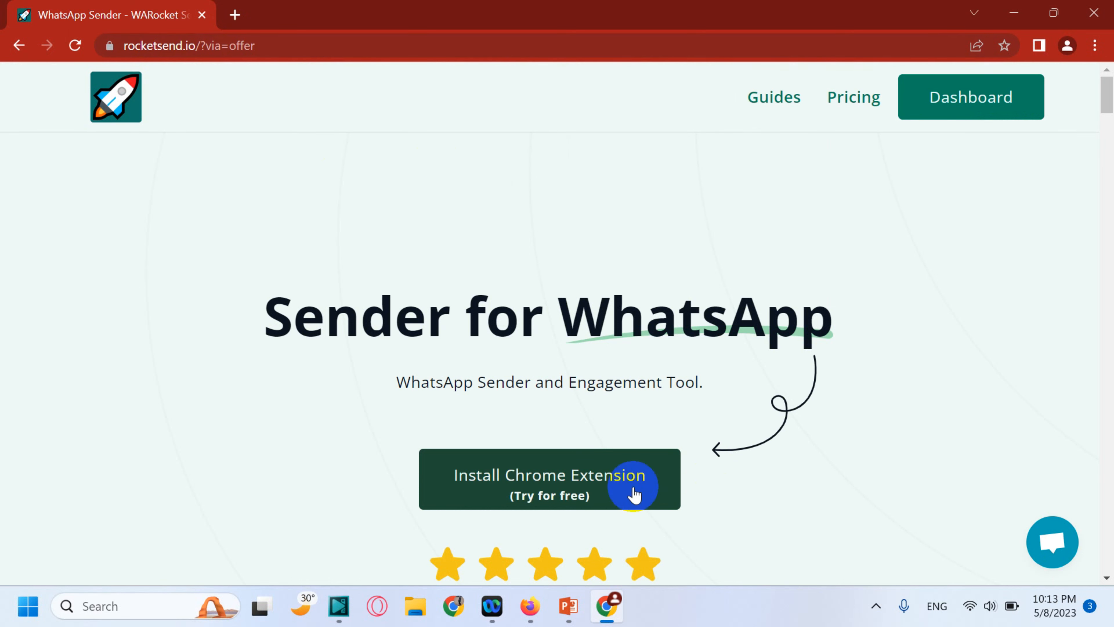
pyautogui.click(578, 478)
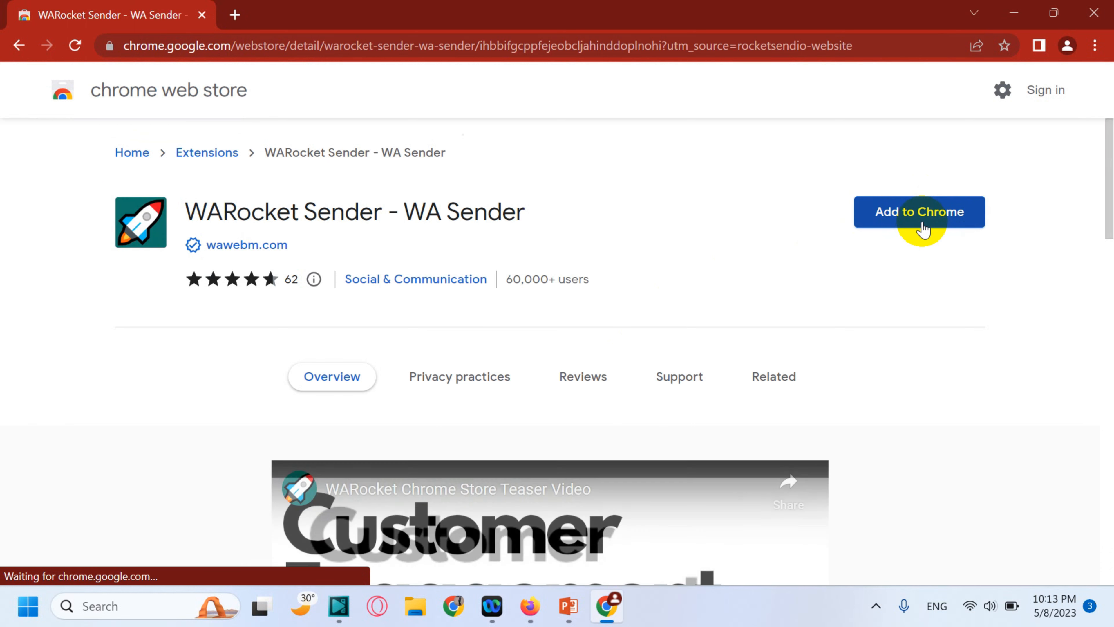
pyautogui.click(923, 228)
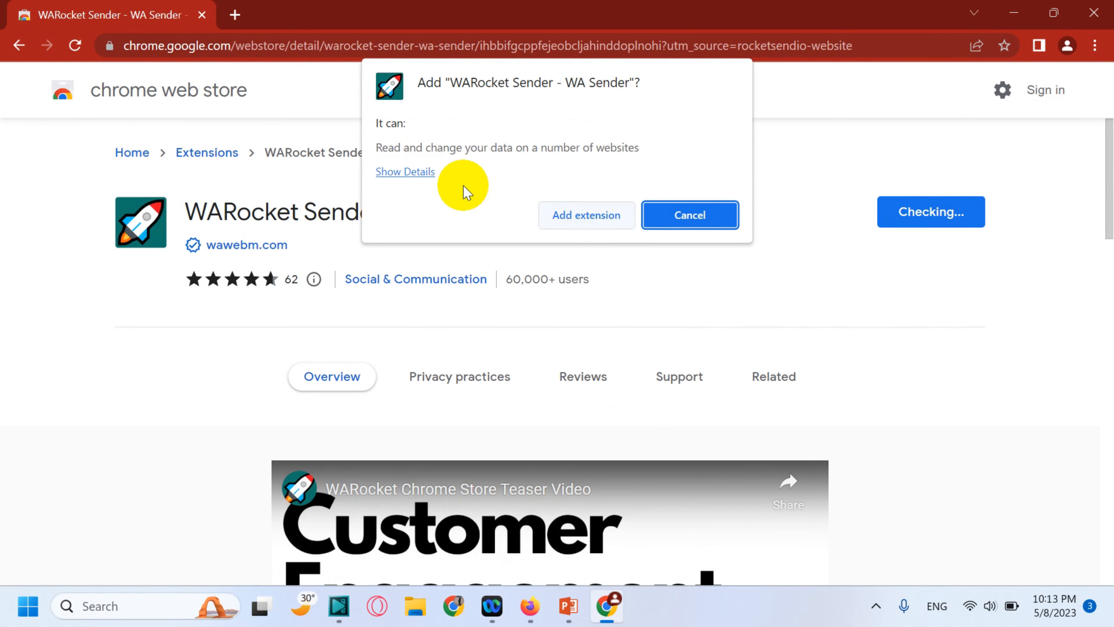
pyautogui.click(572, 217)
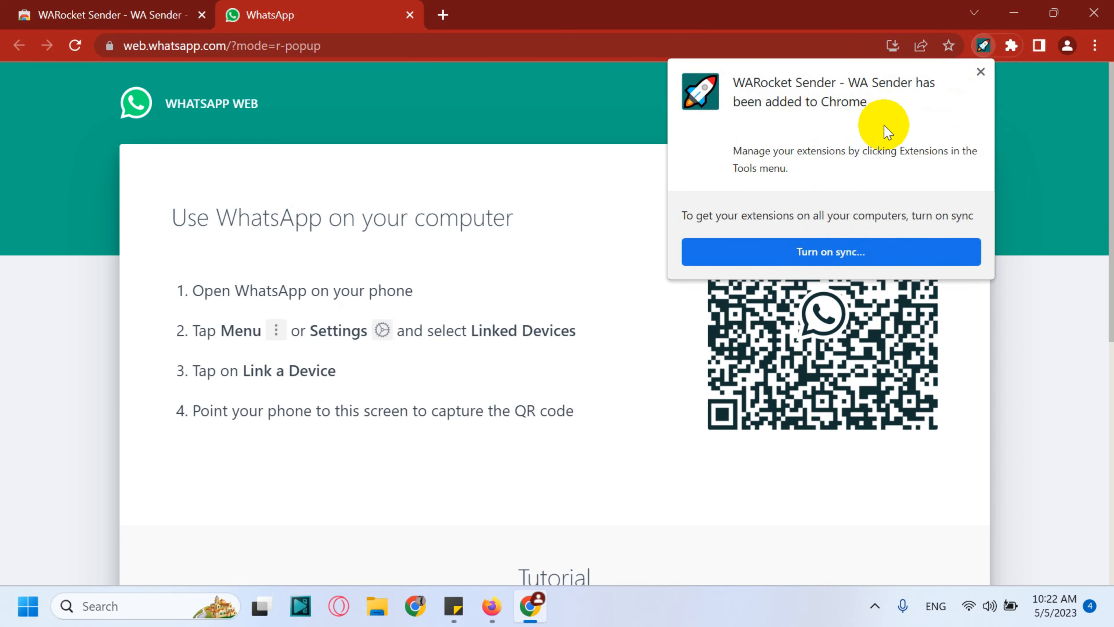
pyautogui.click(981, 72)
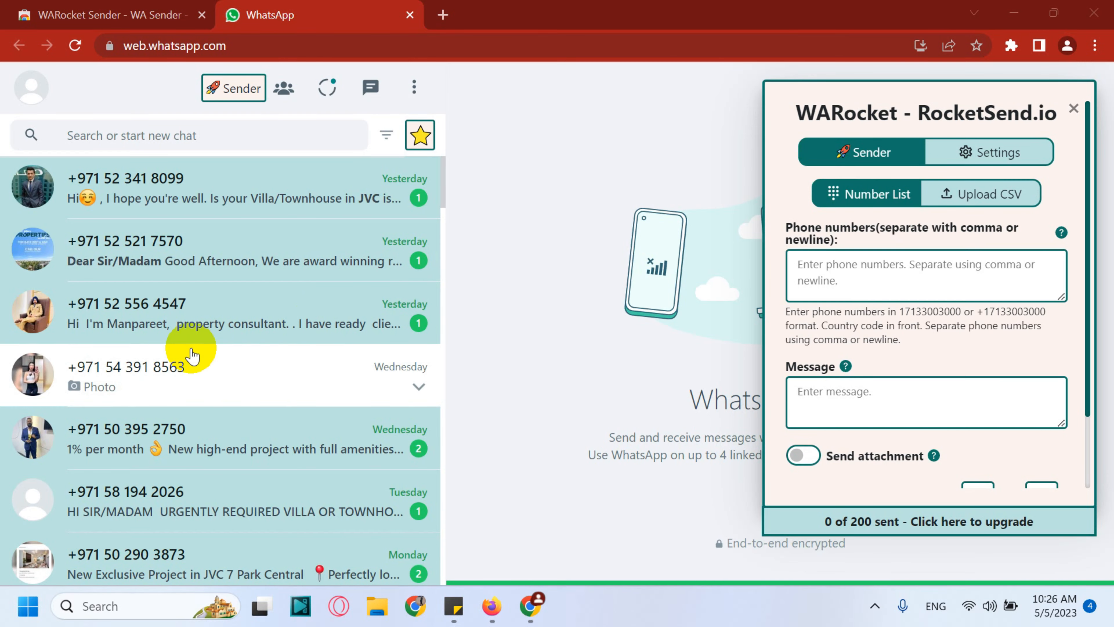
# Look through the WhatsApp chat list and view the recent chats from real estate senders.
pyautogui.scroll(-5, 189, 351)
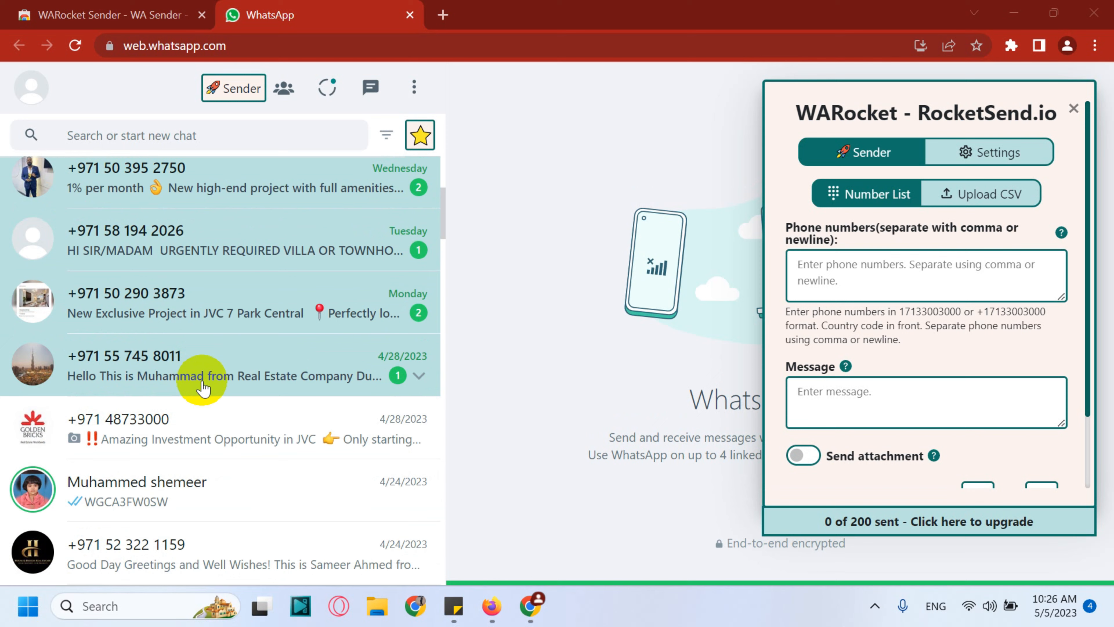
pyautogui.click(242, 372)
pyautogui.click(254, 310)
pyautogui.scroll(5, 298, 219)
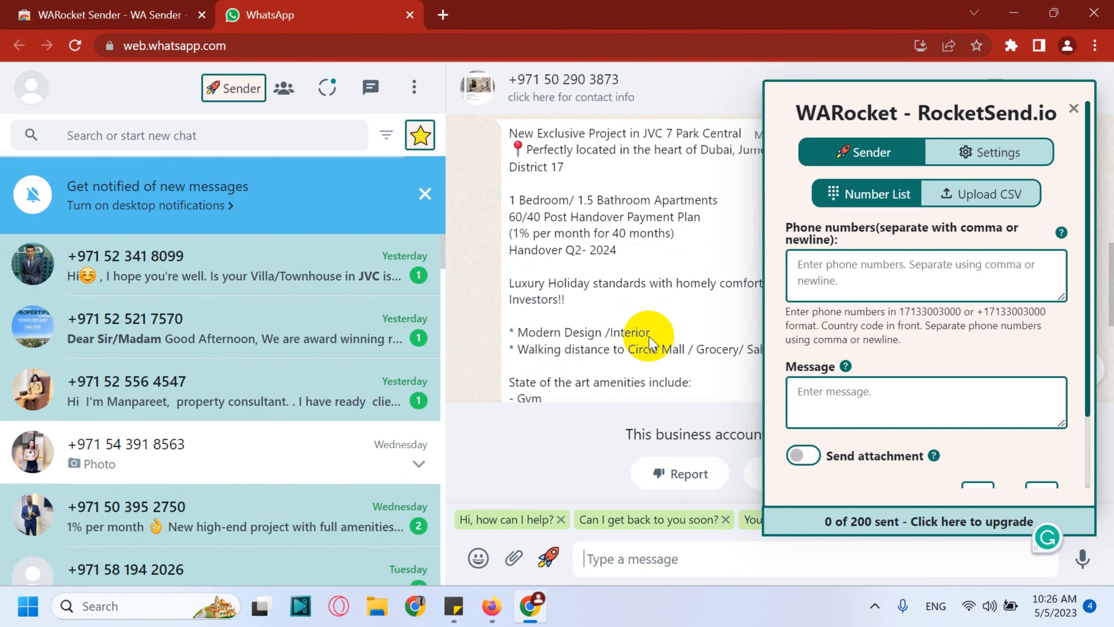
# Close the WARocket sender panel and reopen it.
pyautogui.click(1073, 108)
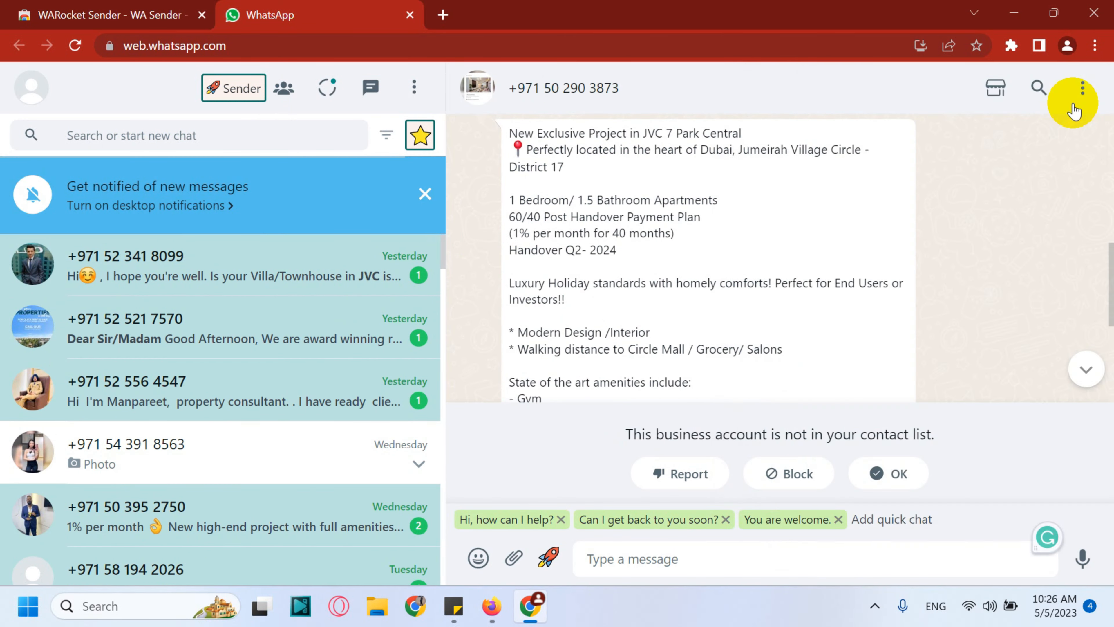
pyautogui.click(215, 89)
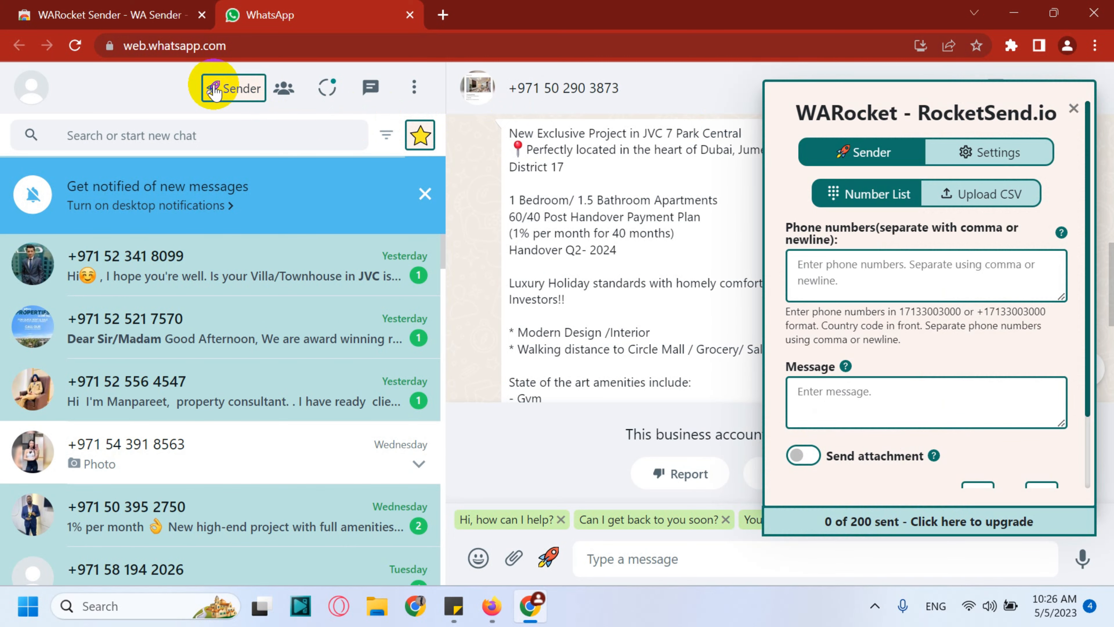
# Launch the WARocket Sender extension in a fresh WhatsApp Web session and close the old WhatsApp tab.
pyautogui.click(1010, 45)
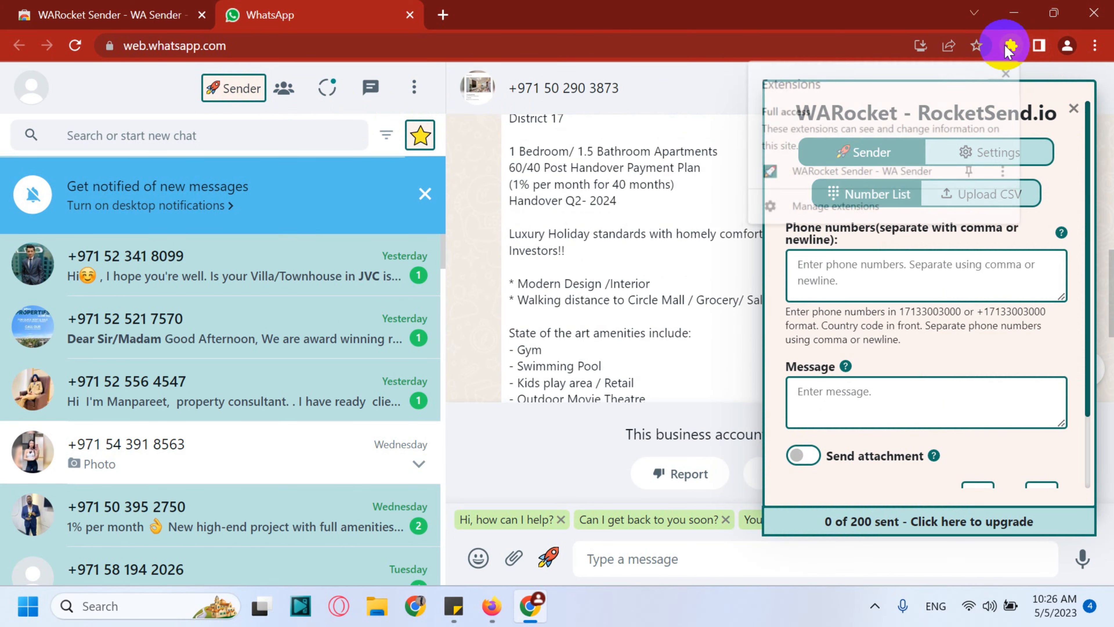
pyautogui.click(855, 171)
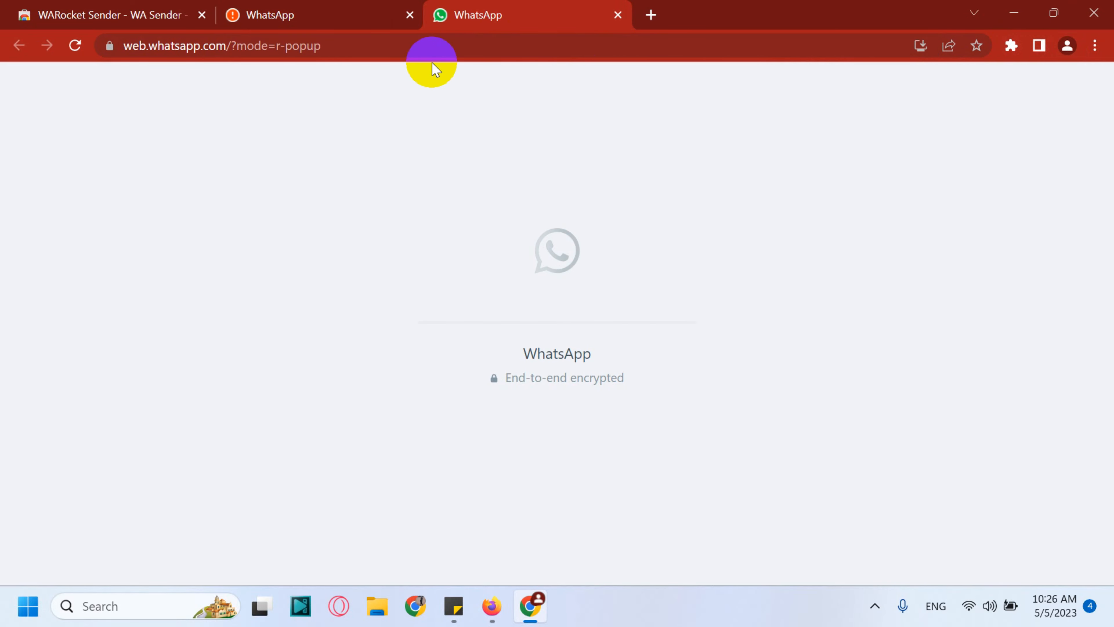
pyautogui.click(410, 15)
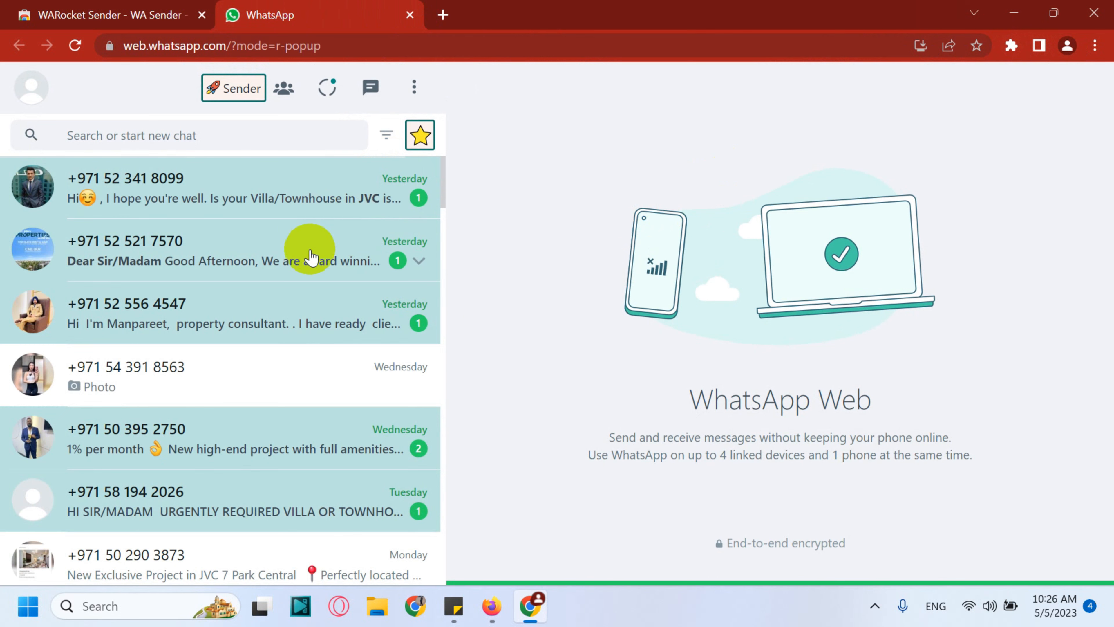
# Display the WARocket sender panel in the new WhatsApp Web session.
pyautogui.click(235, 93)
pyautogui.click(235, 96)
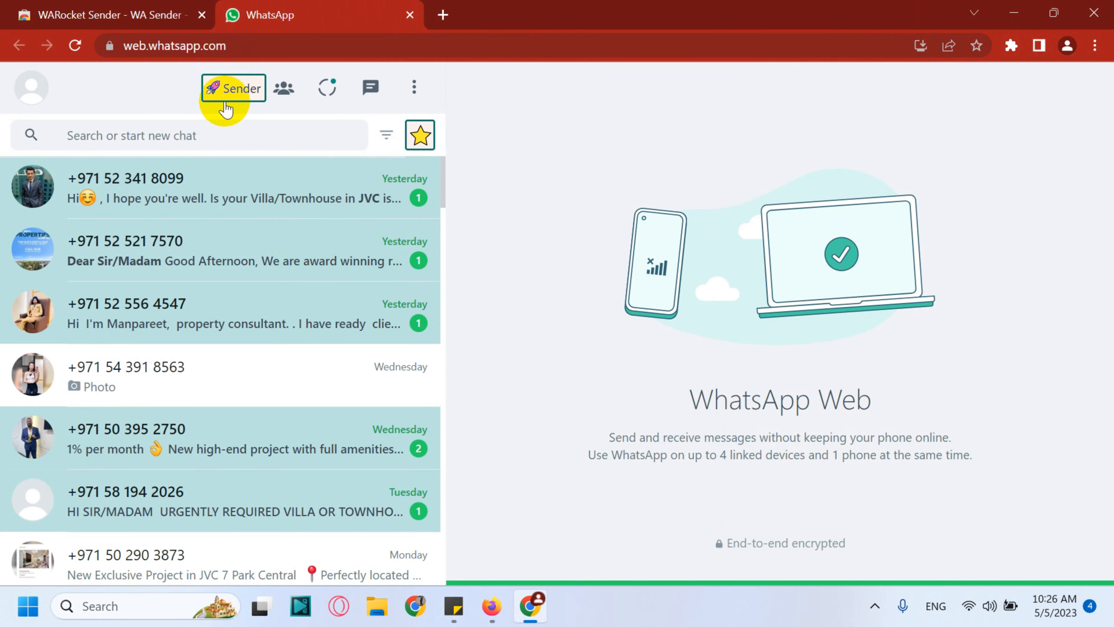
pyautogui.click(234, 97)
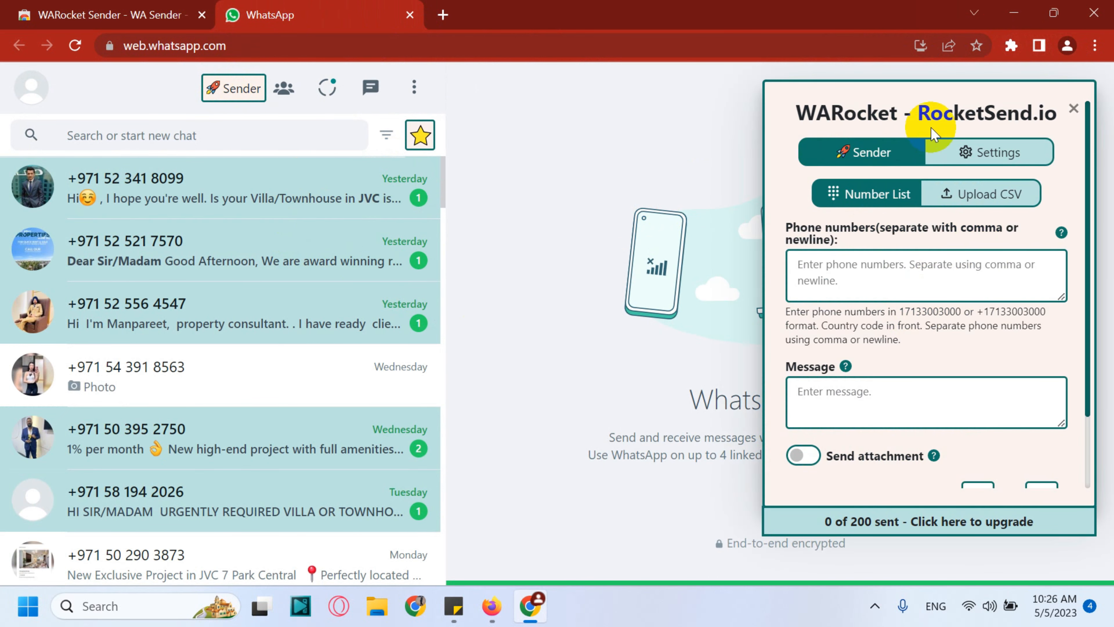
# Switch the sender to CSV upload and load the "whatsapp bulk" file from the Downloads folder.
pyautogui.click(980, 206)
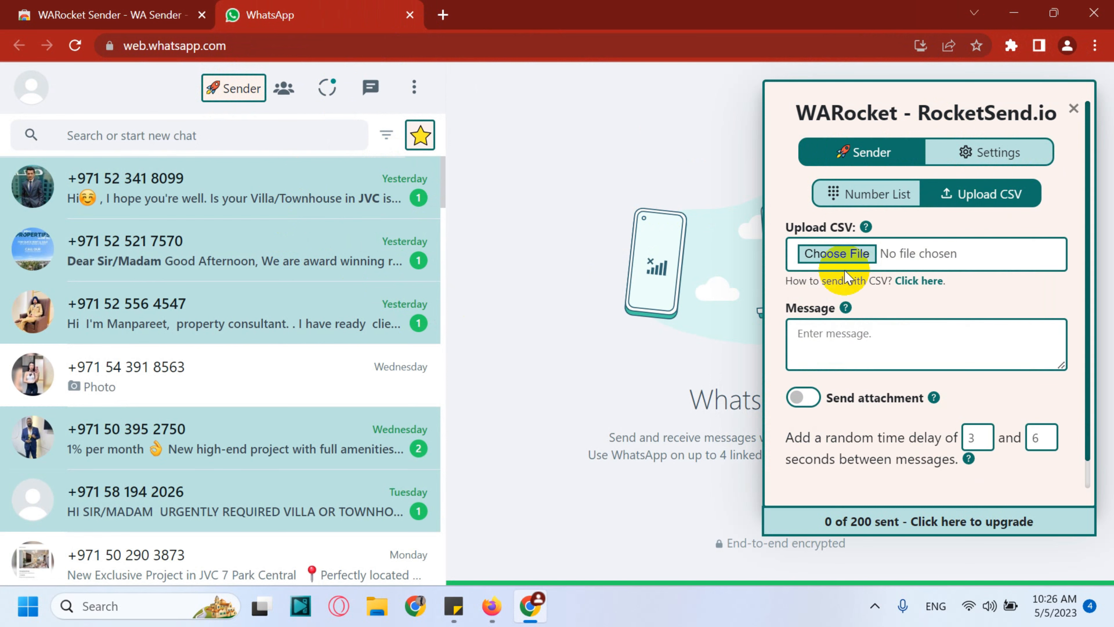
pyautogui.click(847, 254)
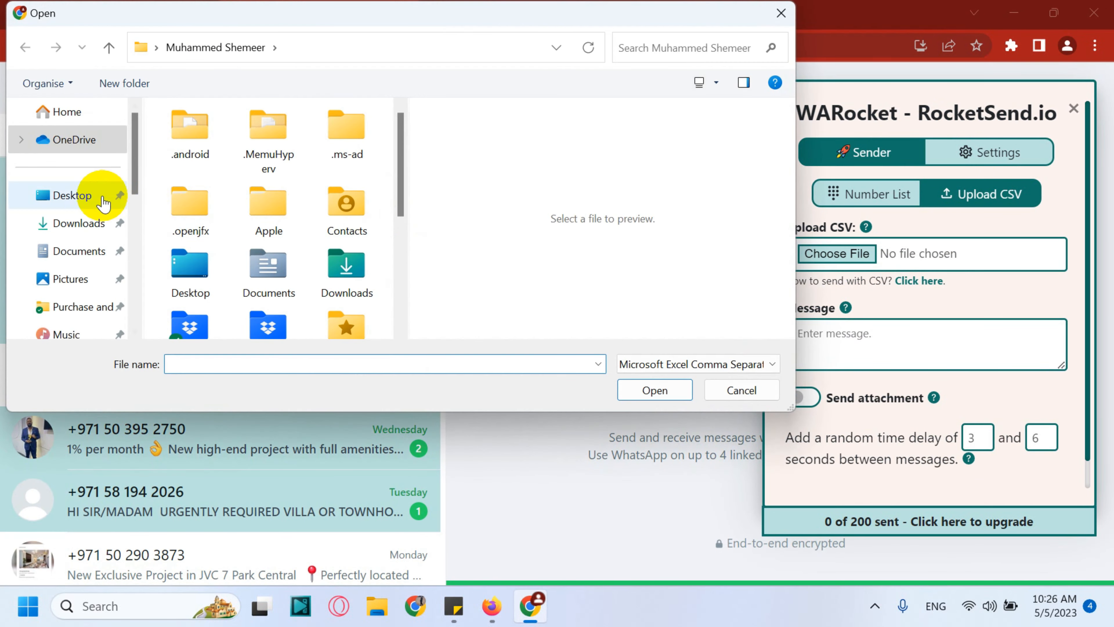
pyautogui.click(87, 228)
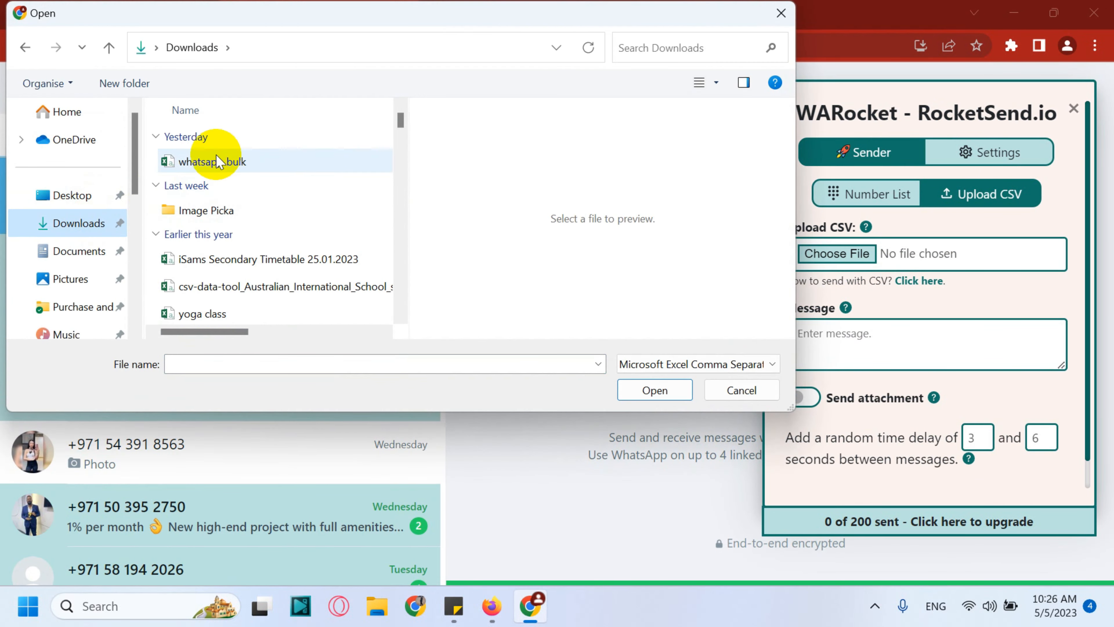
pyautogui.click(241, 165)
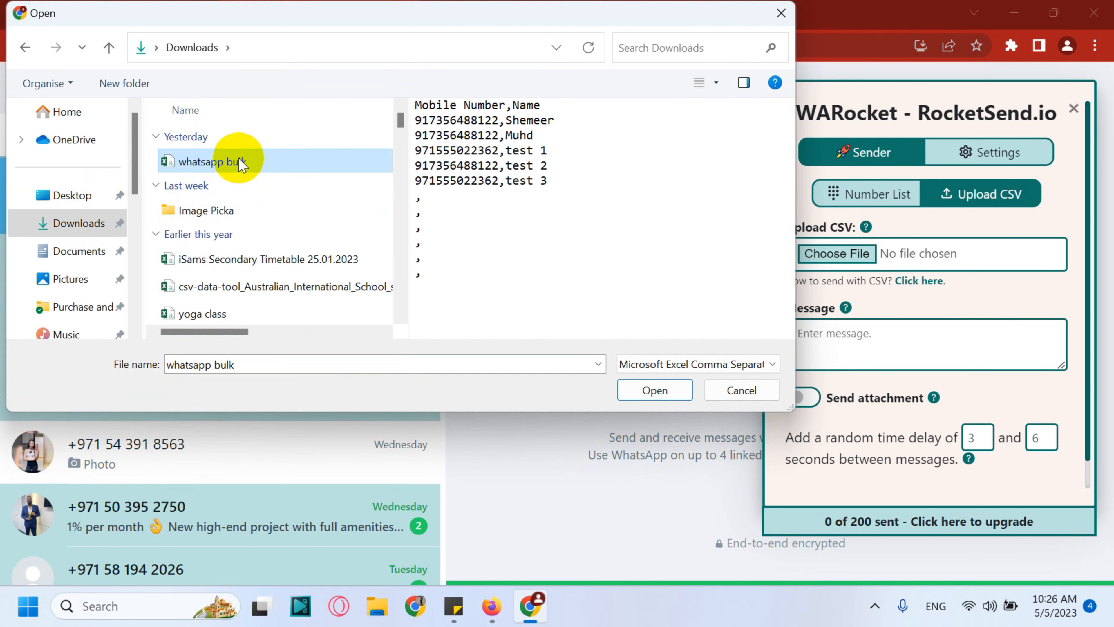
pyautogui.doubleClick(289, 163)
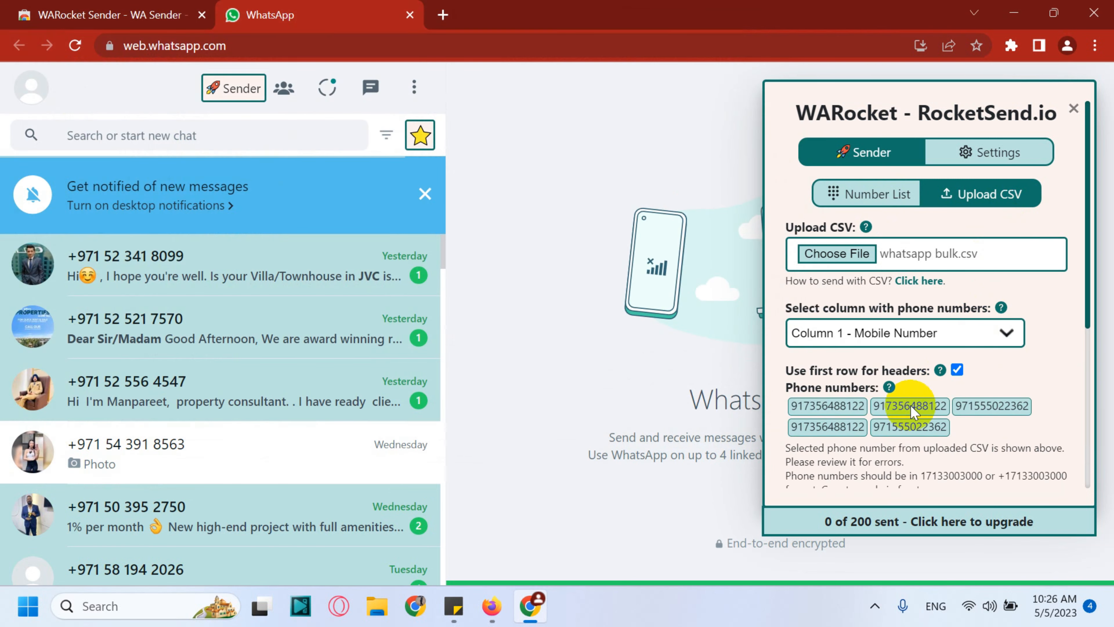
# Choose "Column 1 - Mobile Number" as the column with phone numbers.
pyautogui.scroll(-2, 833, 351)
pyautogui.click(831, 248)
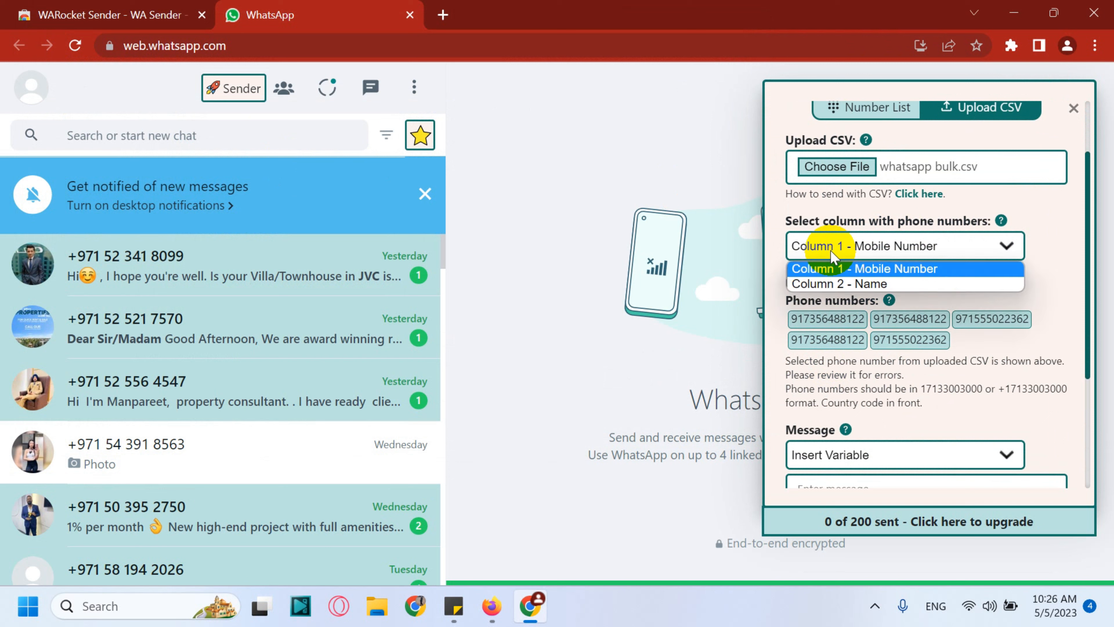
pyautogui.click(863, 270)
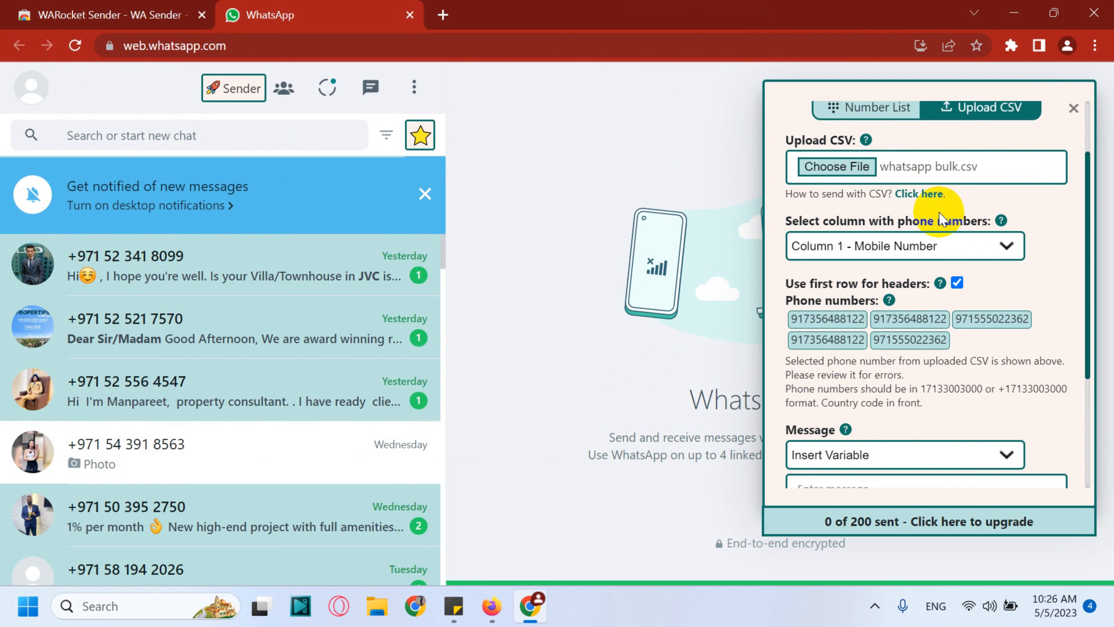
pyautogui.click(912, 248)
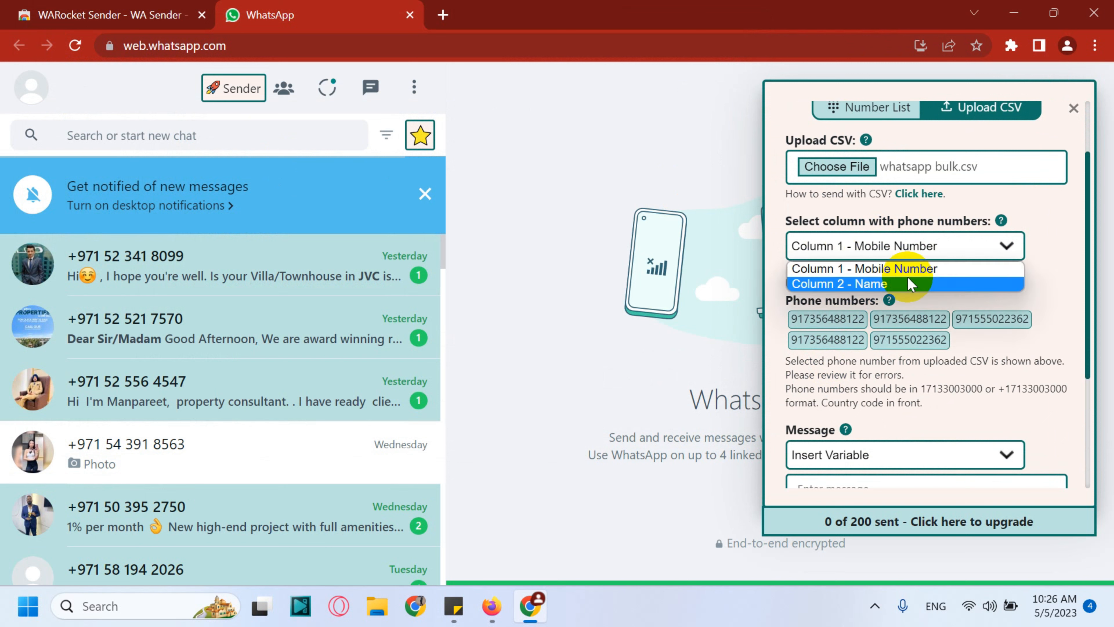
pyautogui.click(895, 269)
pyautogui.click(900, 324)
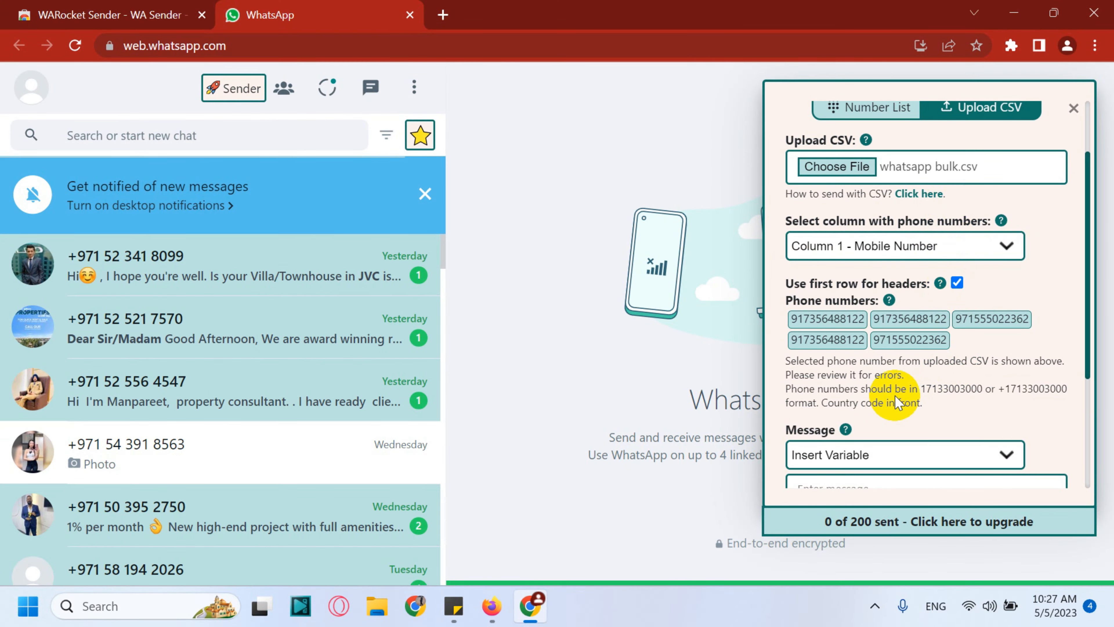
# Start the message with "Dear" followed by the "Column 2 - Name" variable and a comma.
pyautogui.scroll(-3, 894, 348)
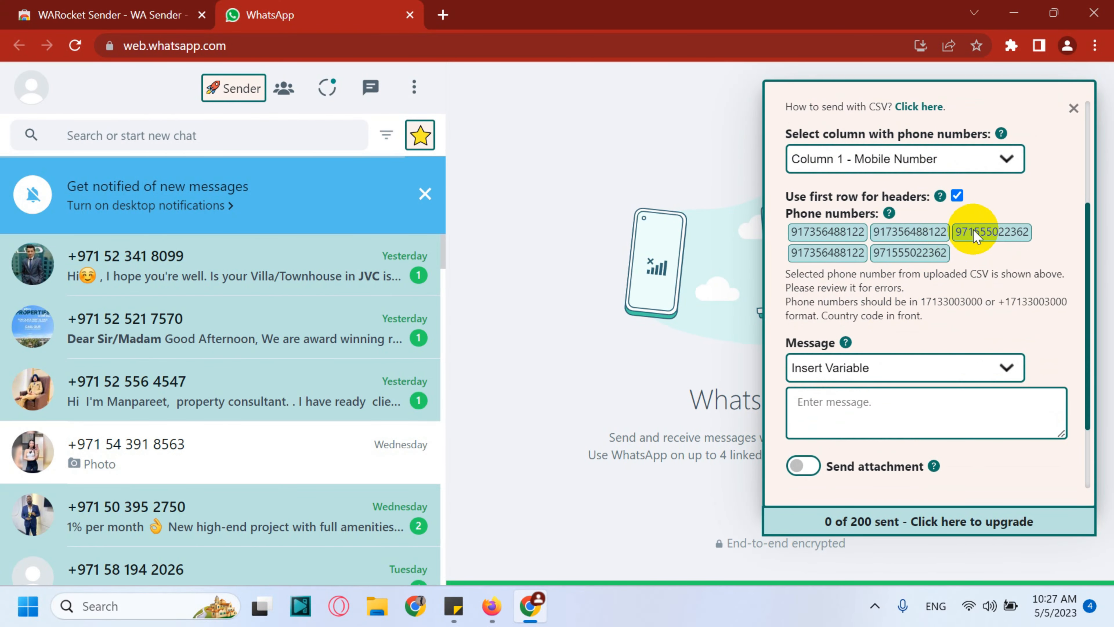
pyautogui.click(923, 374)
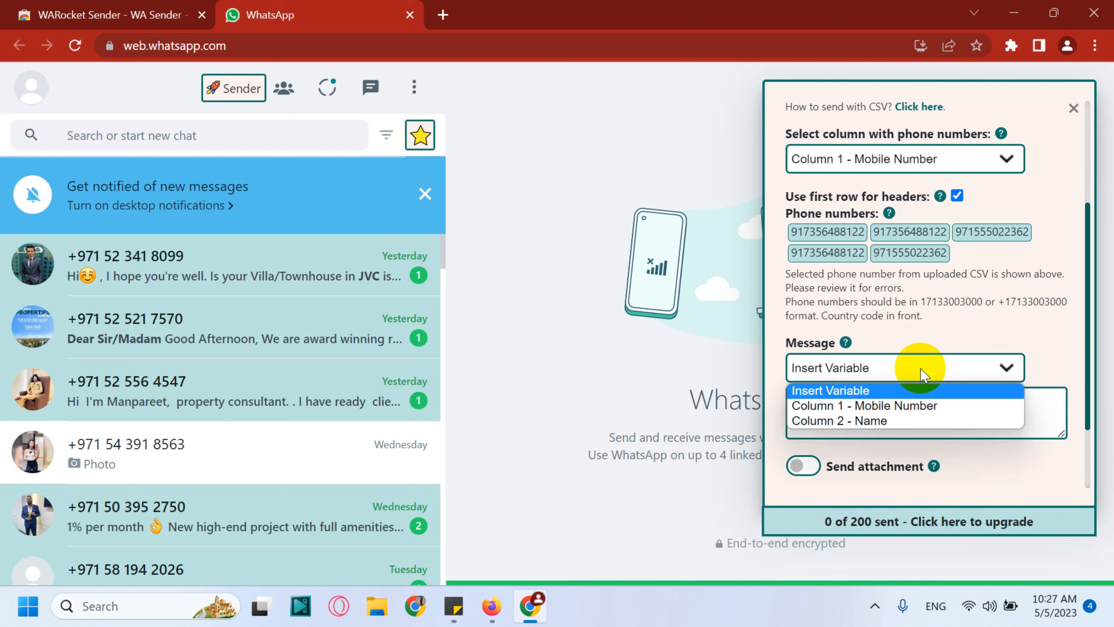
pyautogui.click(923, 374)
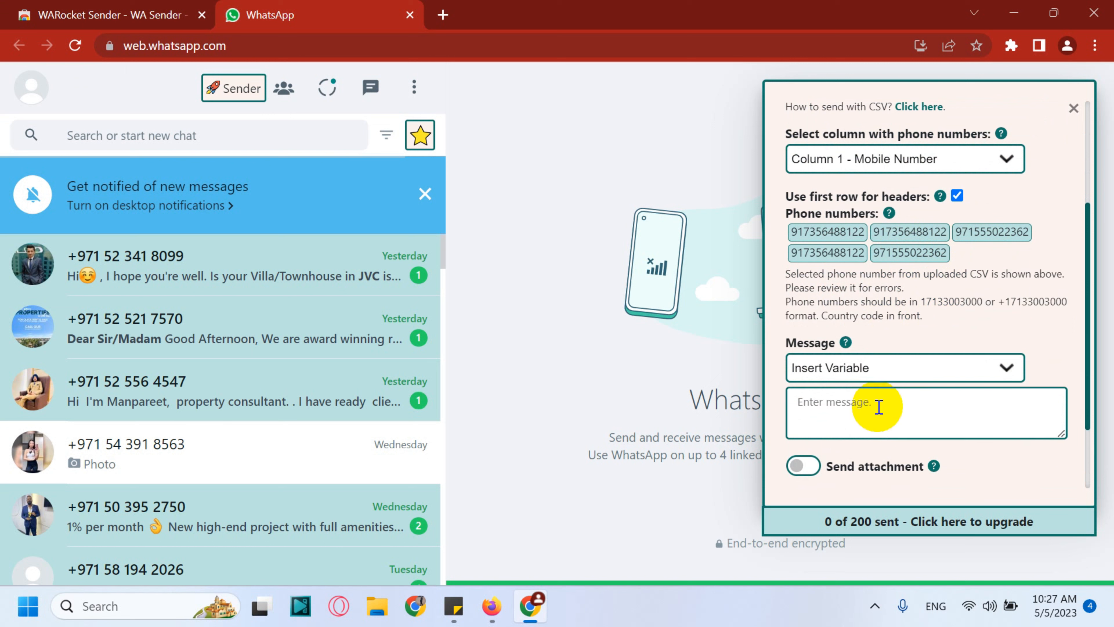
pyautogui.click(887, 367)
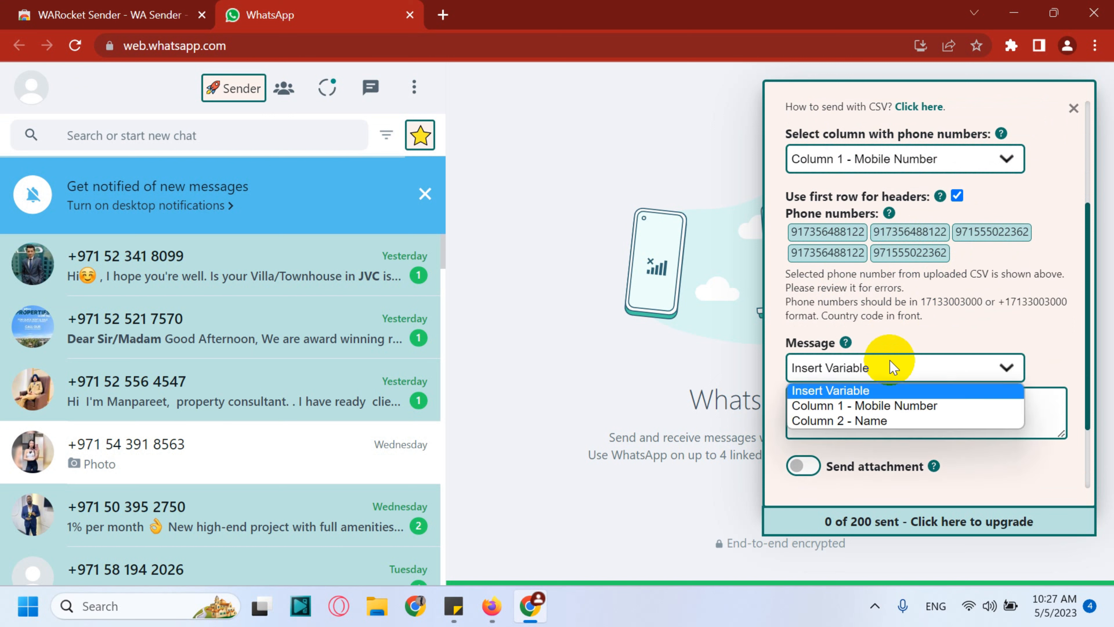
pyautogui.click(940, 327)
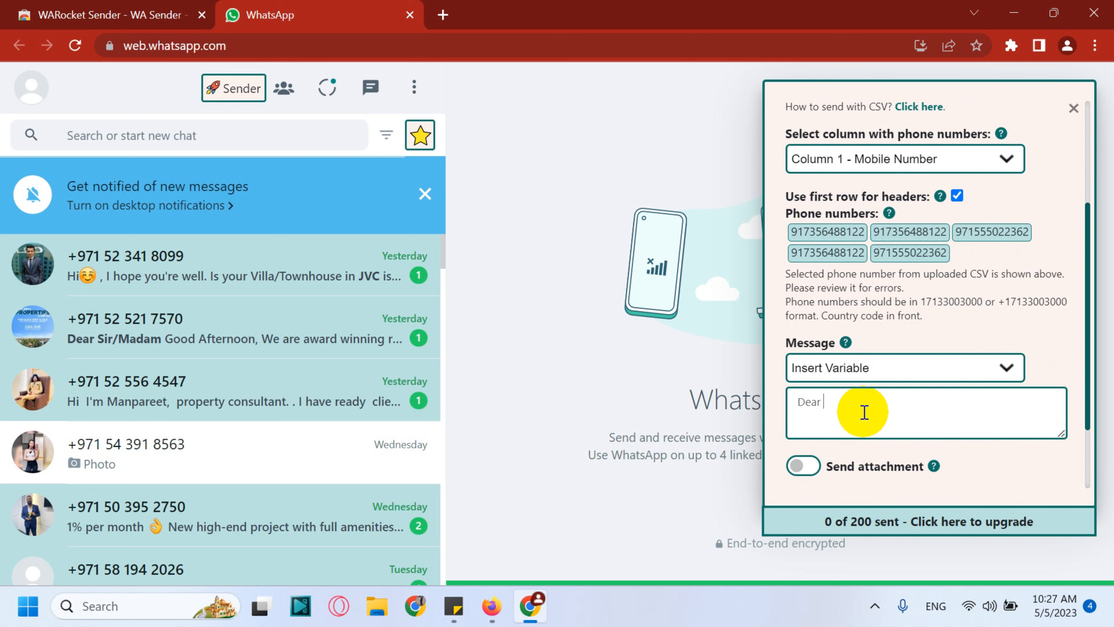
pyautogui.click(879, 367)
pyautogui.click(877, 417)
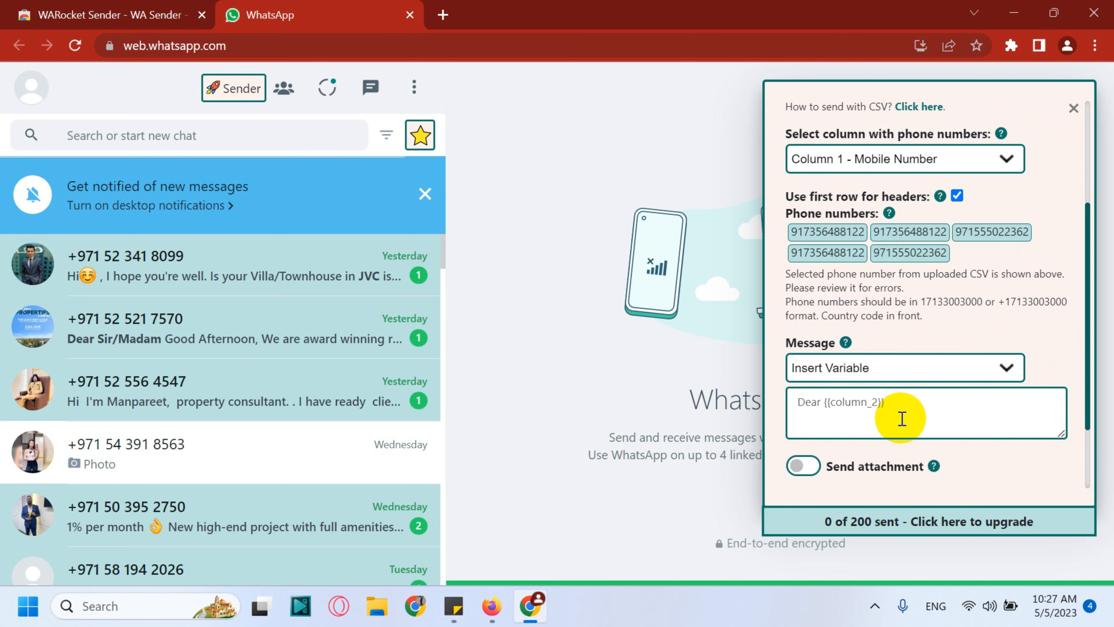
pyautogui.press('space')
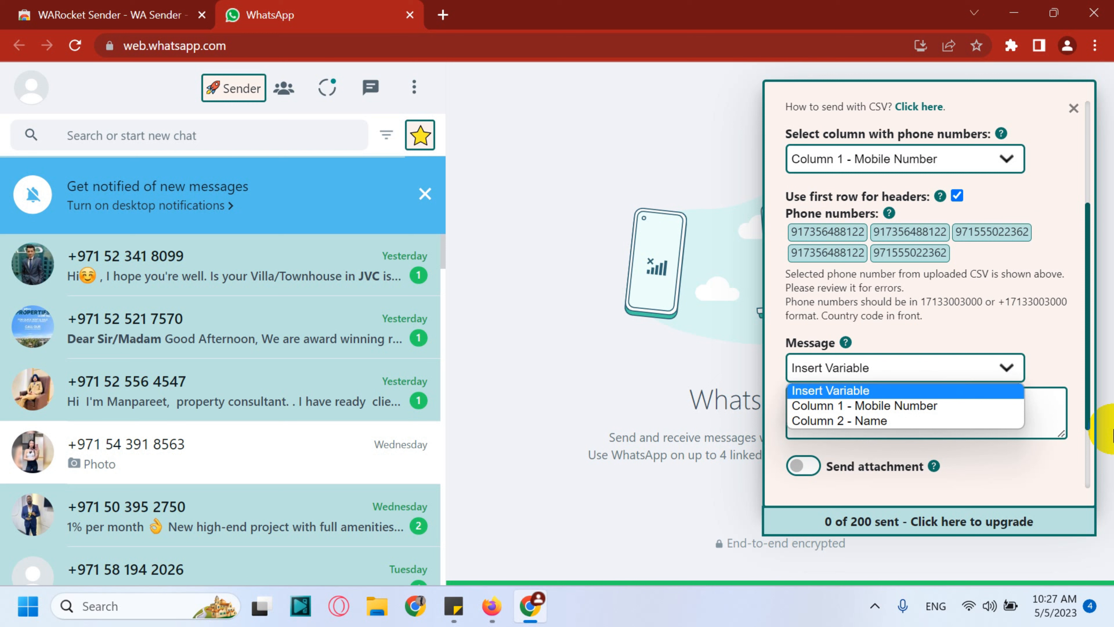
# Add the line "I am sending this test message - Is it" followed by the "Column 1 - Mobile Number" variable and a question mark.
pyautogui.click(939, 370)
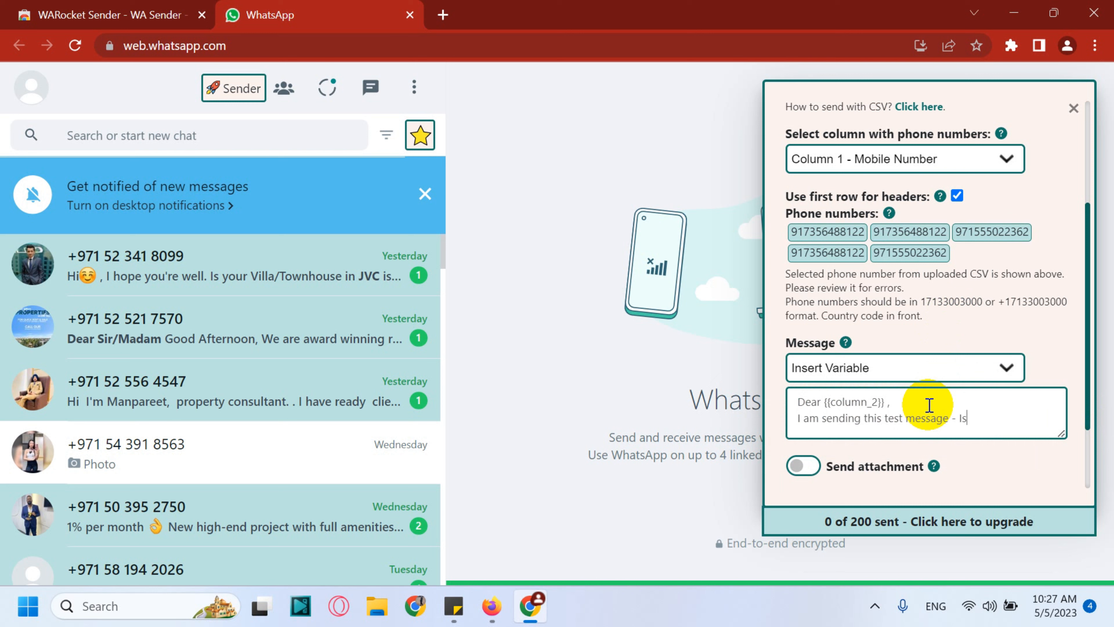
pyautogui.click(873, 368)
pyautogui.click(884, 405)
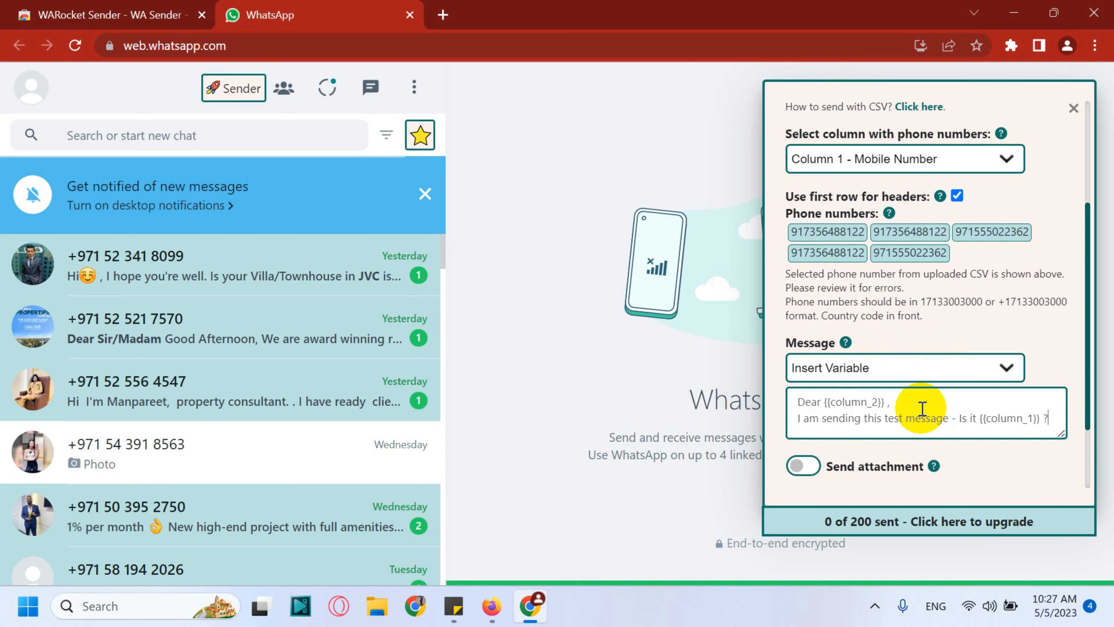
# Turn on Send attachment to view the image/video and document options, and turn it off again.
pyautogui.scroll(-3, 899, 417)
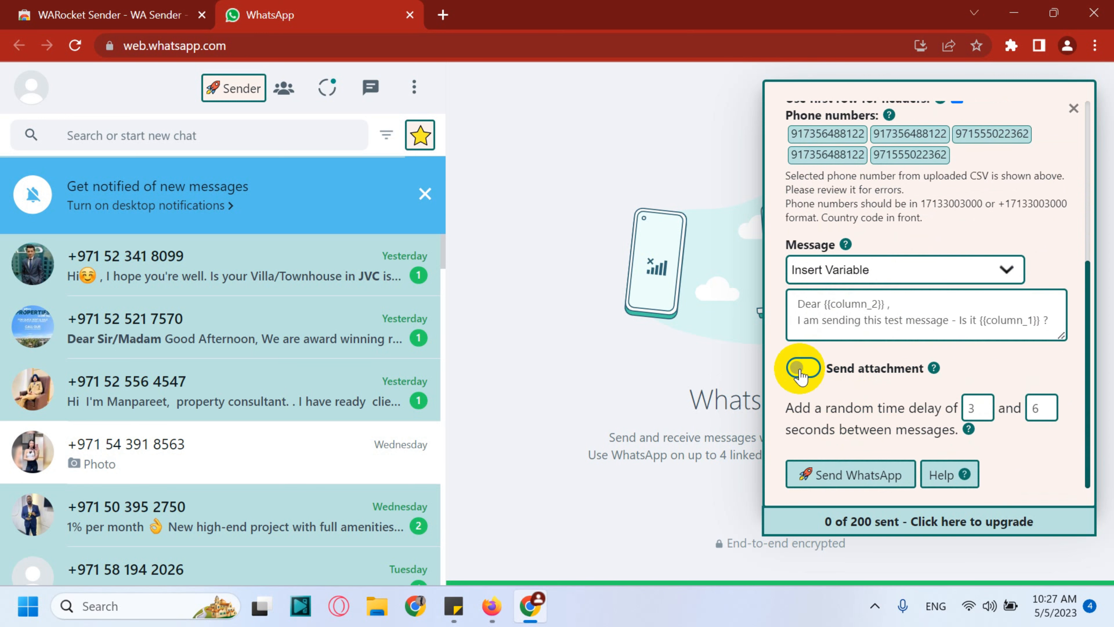
pyautogui.click(799, 371)
pyautogui.scroll(-3, 795, 411)
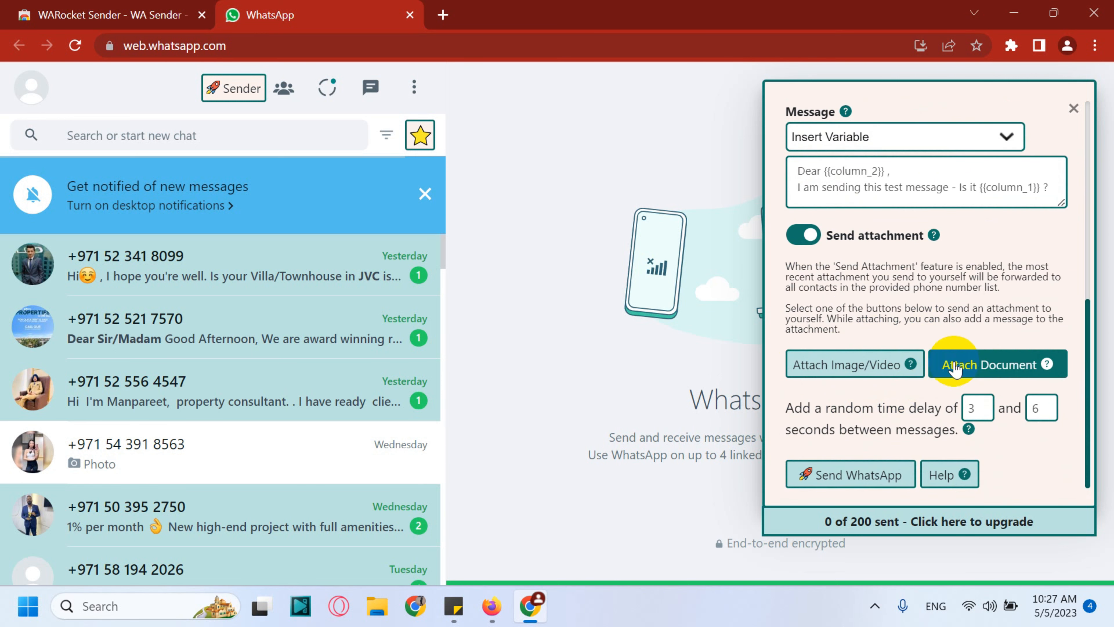
pyautogui.click(810, 246)
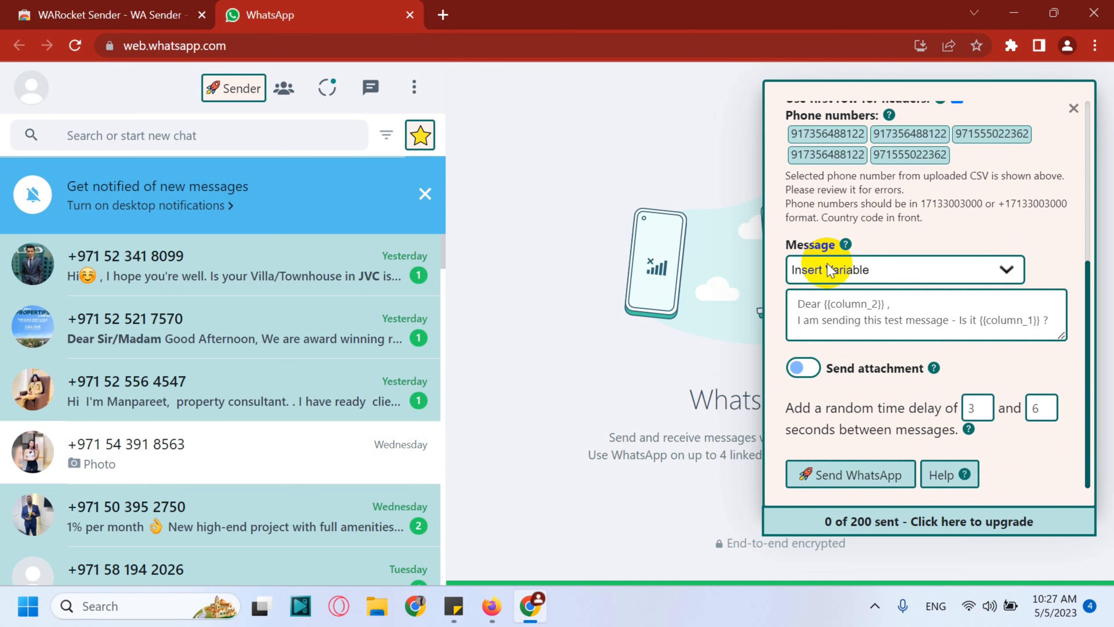
# Set the random delay between messages to 4 and 7 seconds and send the WhatsApp messages to the uploaded numbers.
pyautogui.click(984, 404)
pyautogui.click(1048, 403)
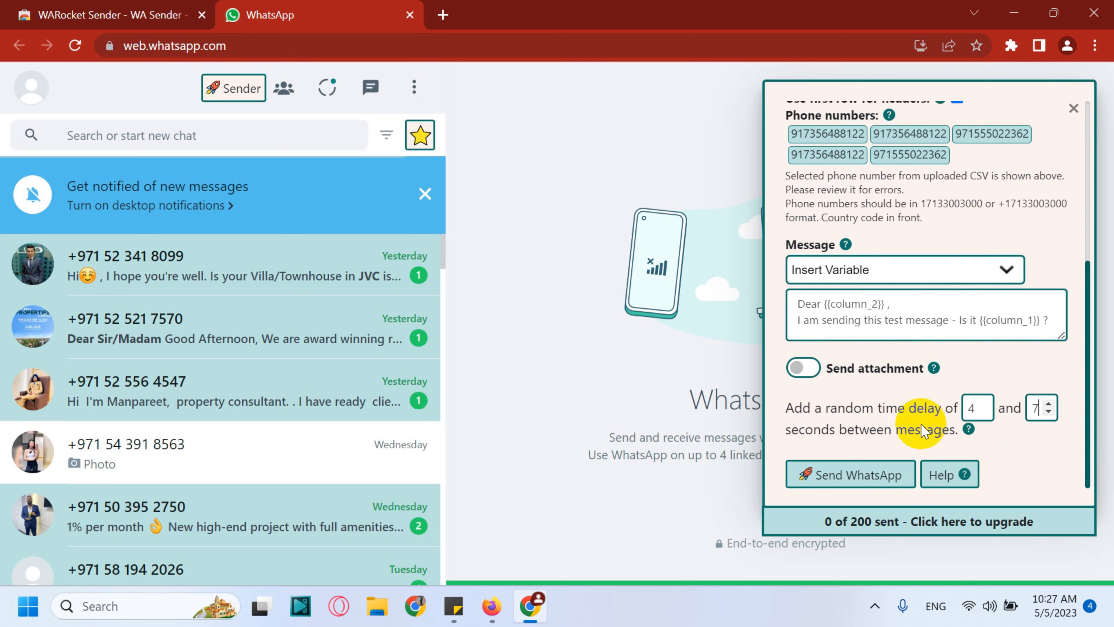
pyautogui.scroll(4, 910, 415)
pyautogui.scroll(2, 910, 415)
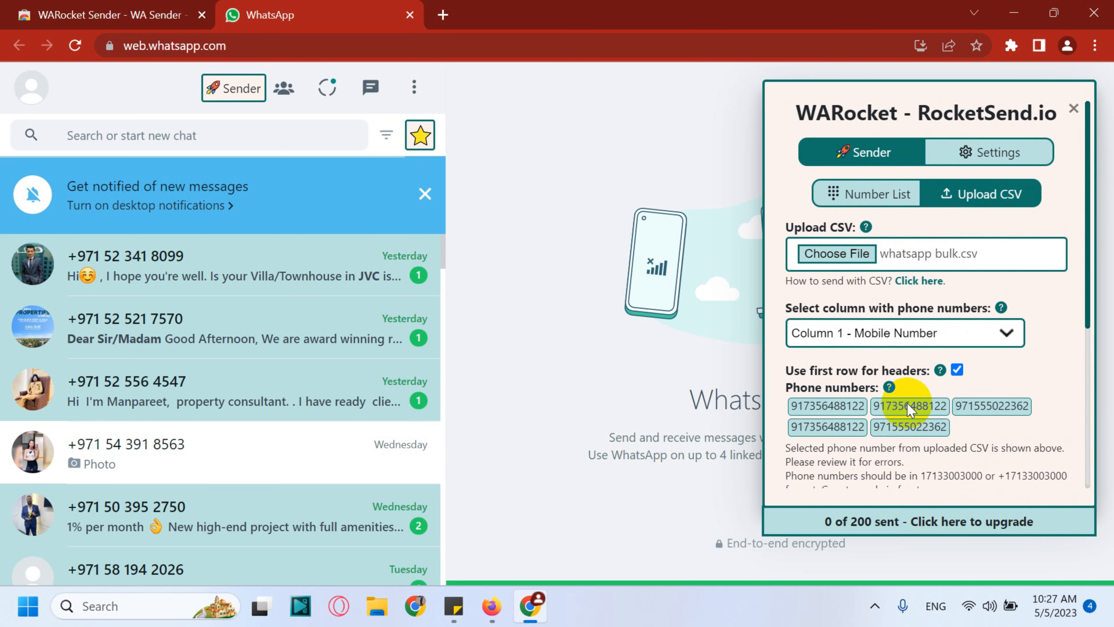
pyautogui.scroll(-6, 910, 415)
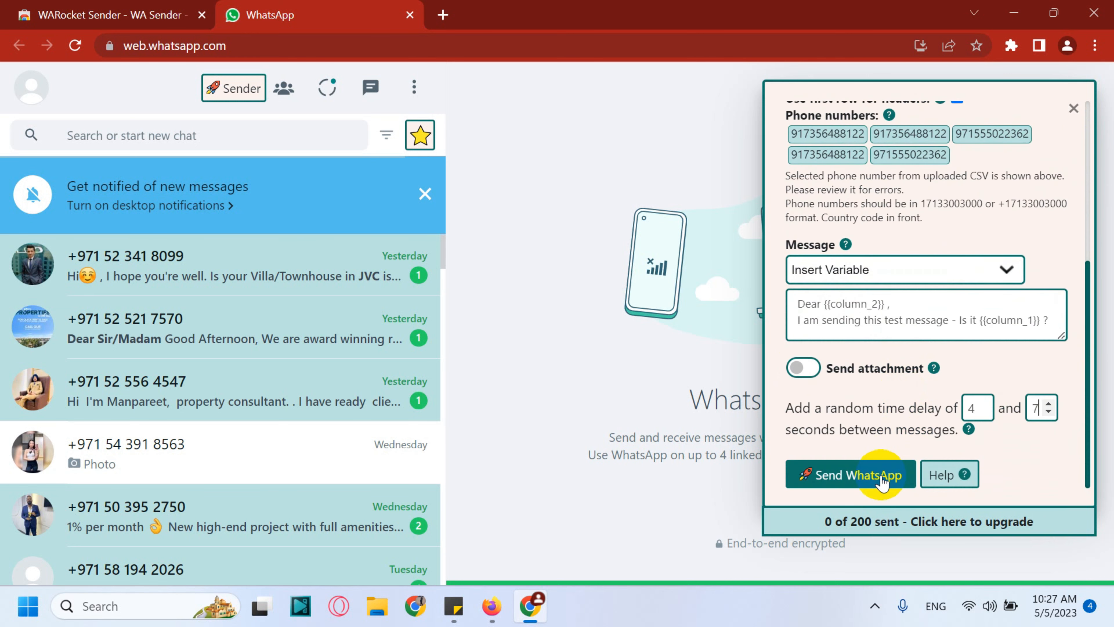
pyautogui.click(881, 476)
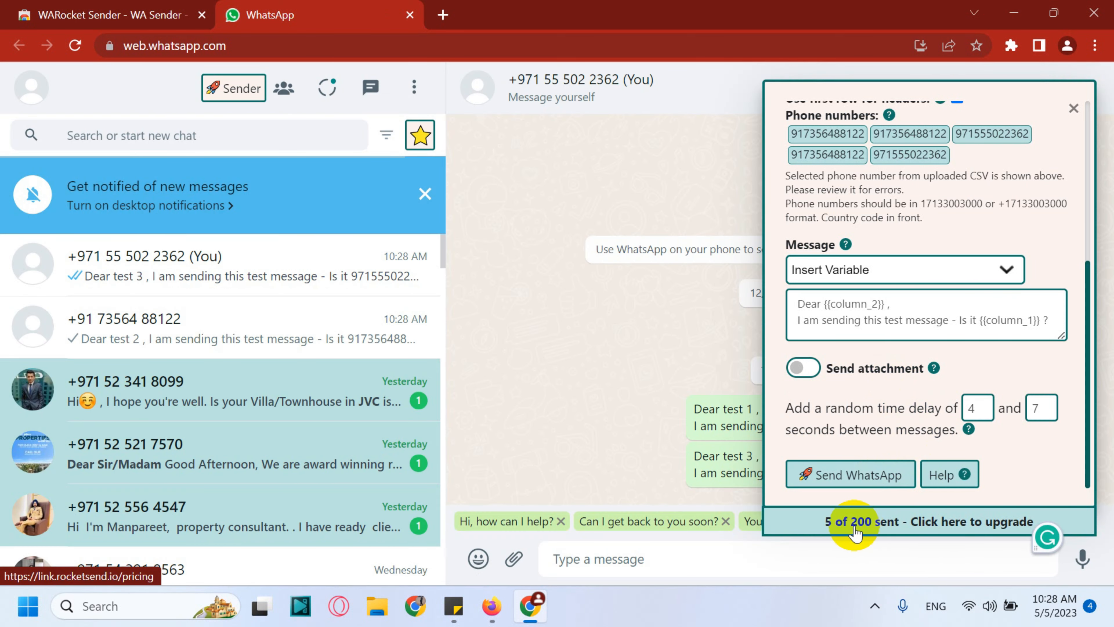
# Close the WARocket sender panel to view the sent test messages in the open chat.
pyautogui.scroll(4, 1074, 154)
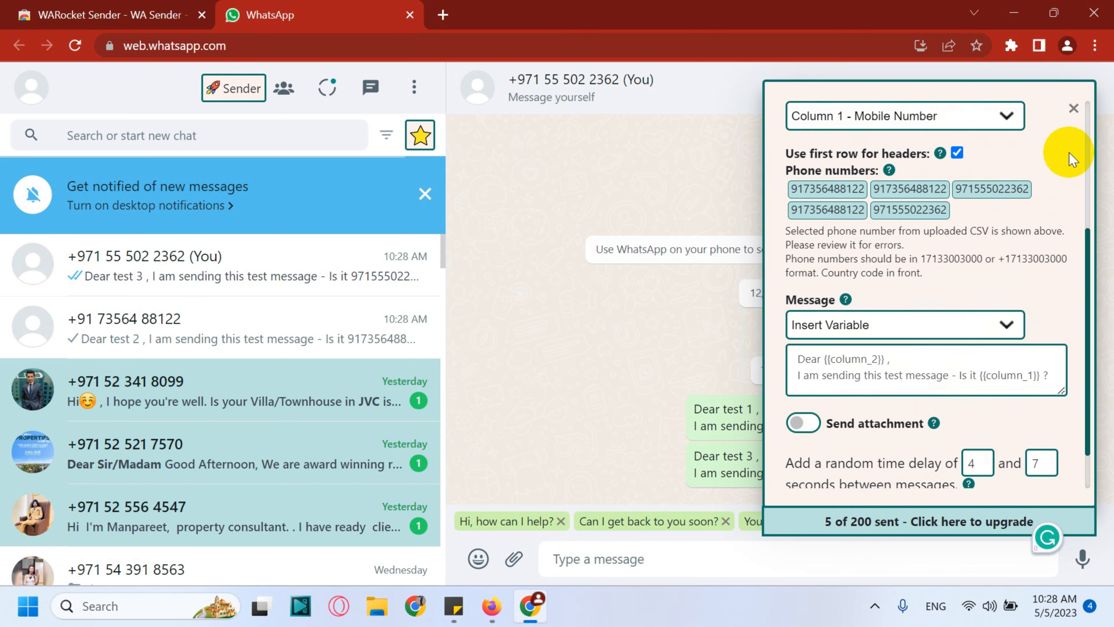
pyautogui.click(1074, 109)
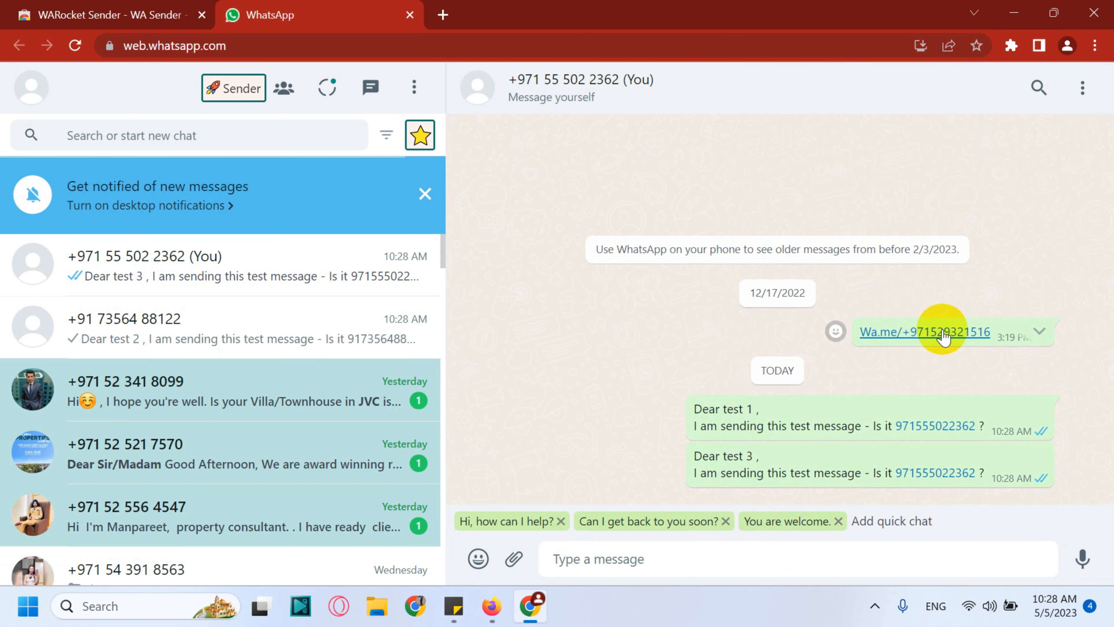